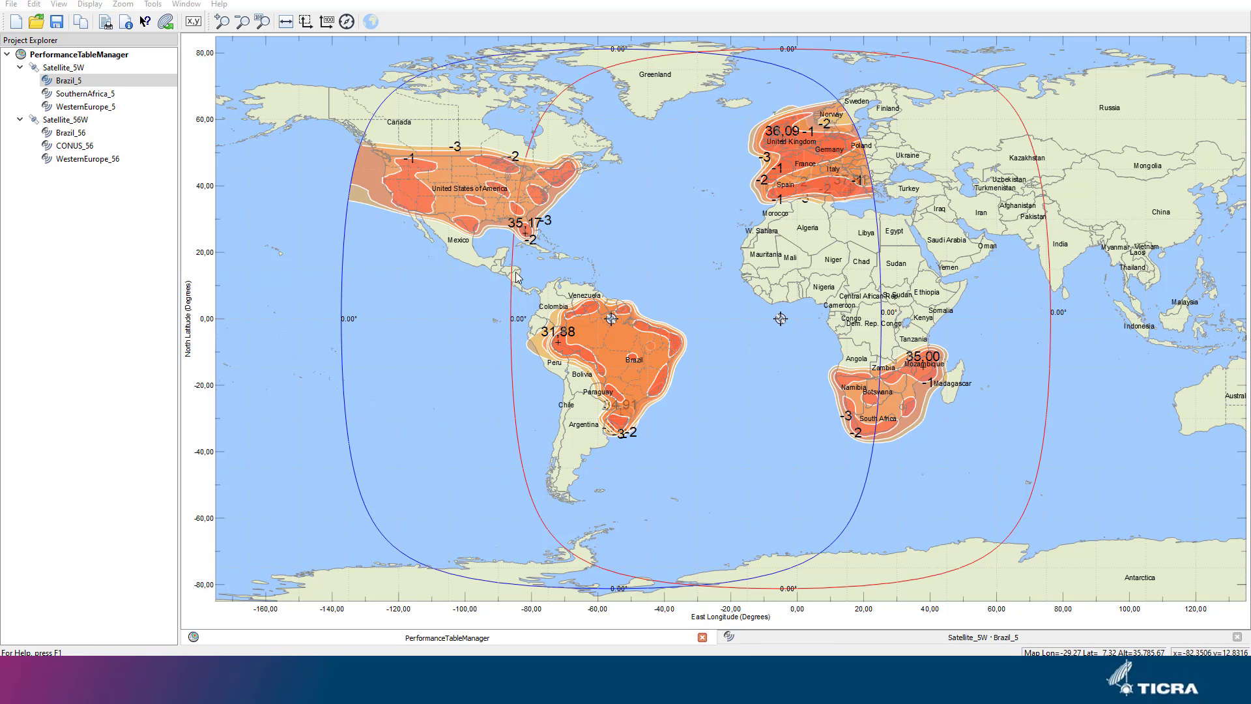
Step: Create a new performance table under the Brazil_5 antenna of Satellite_5W and open it
{"action": "double_click", "coordinate": [70, 81]}
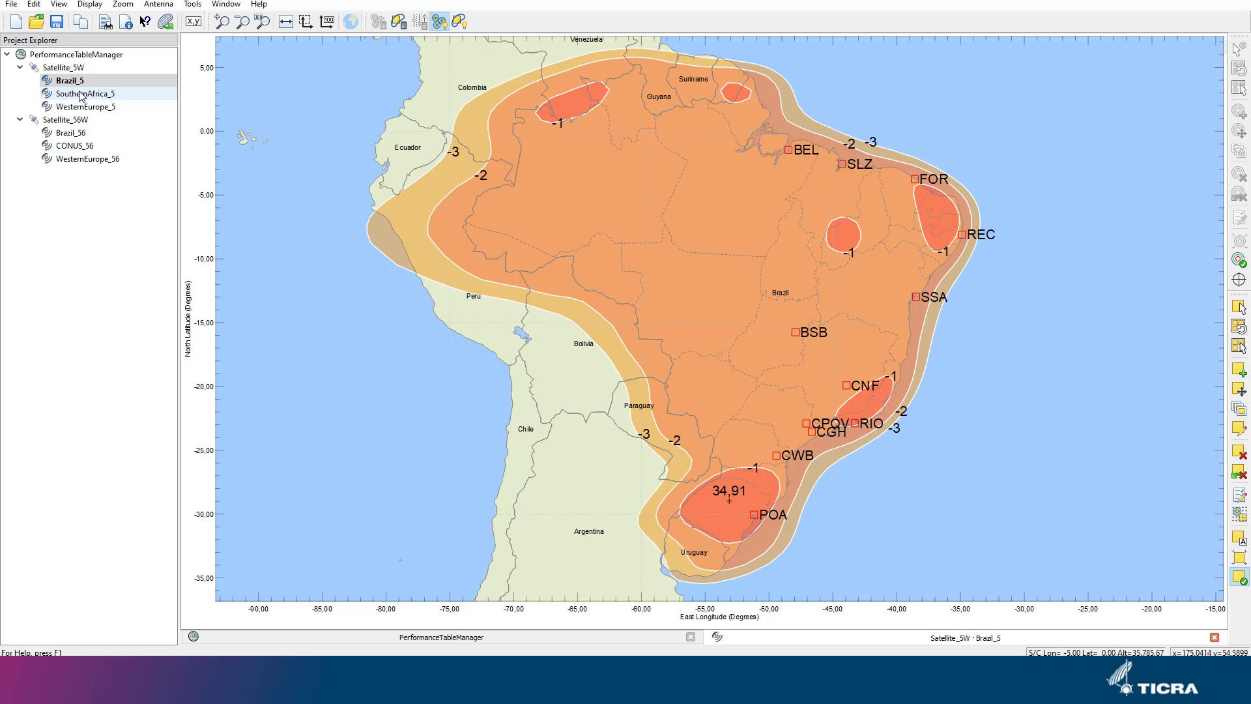
{"action": "left_click", "coordinate": [77, 83]}
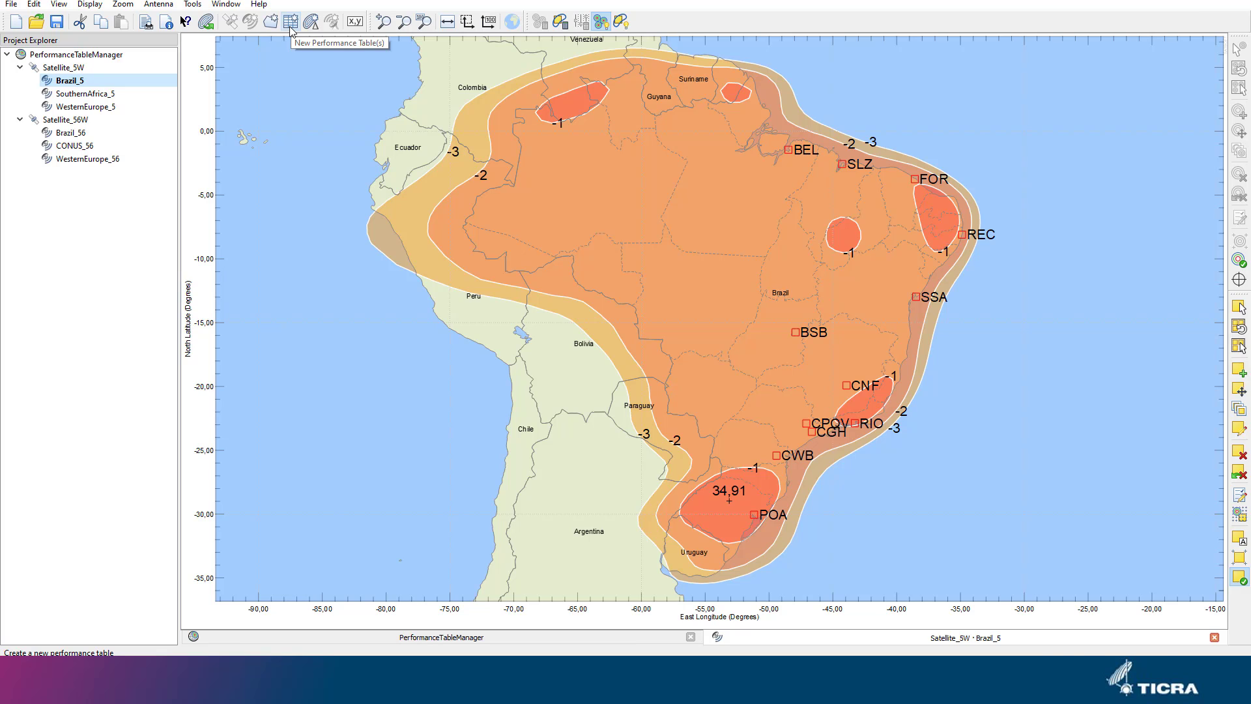
{"action": "right_click", "coordinate": [79, 83]}
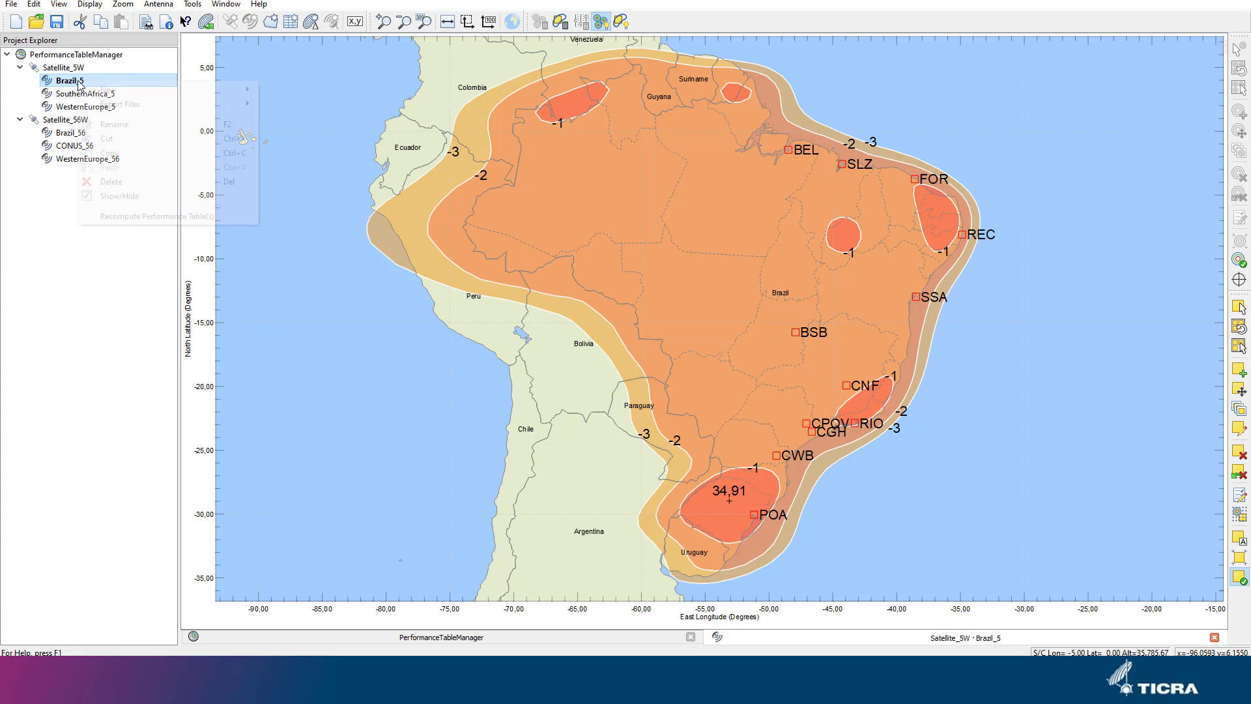
{"action": "mouse_move", "coordinate": [180, 94]}
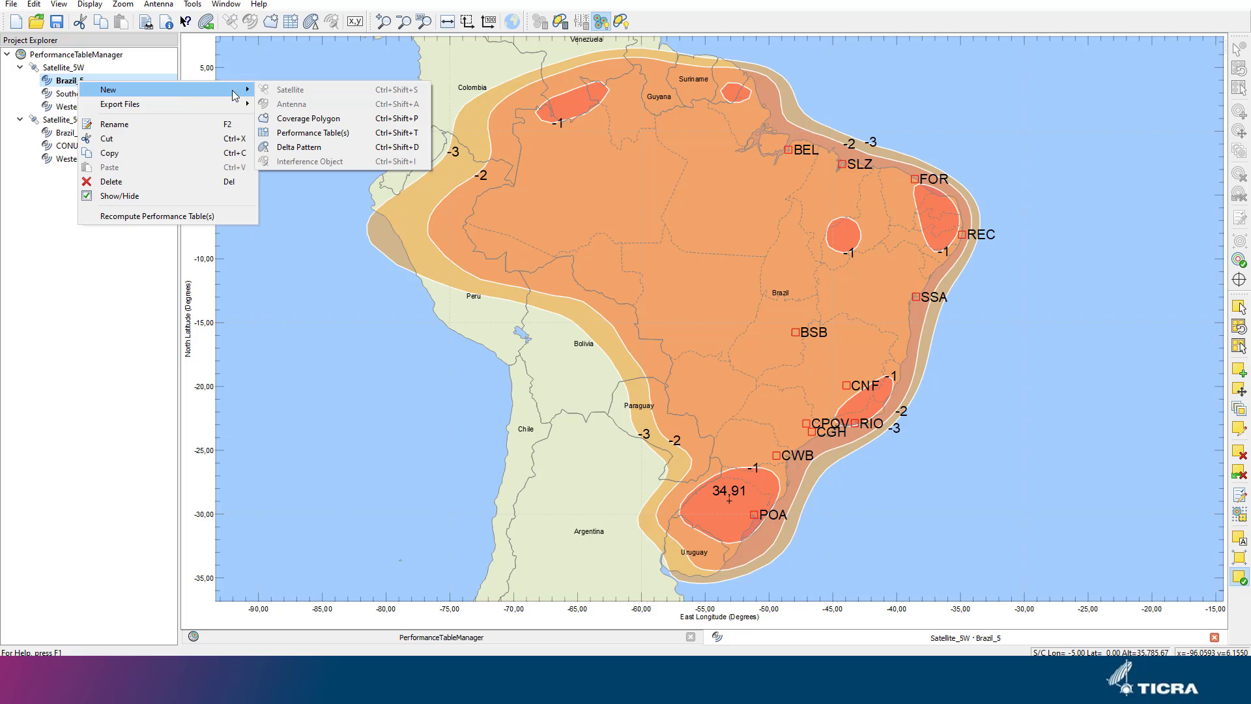
{"action": "left_click", "coordinate": [294, 133]}
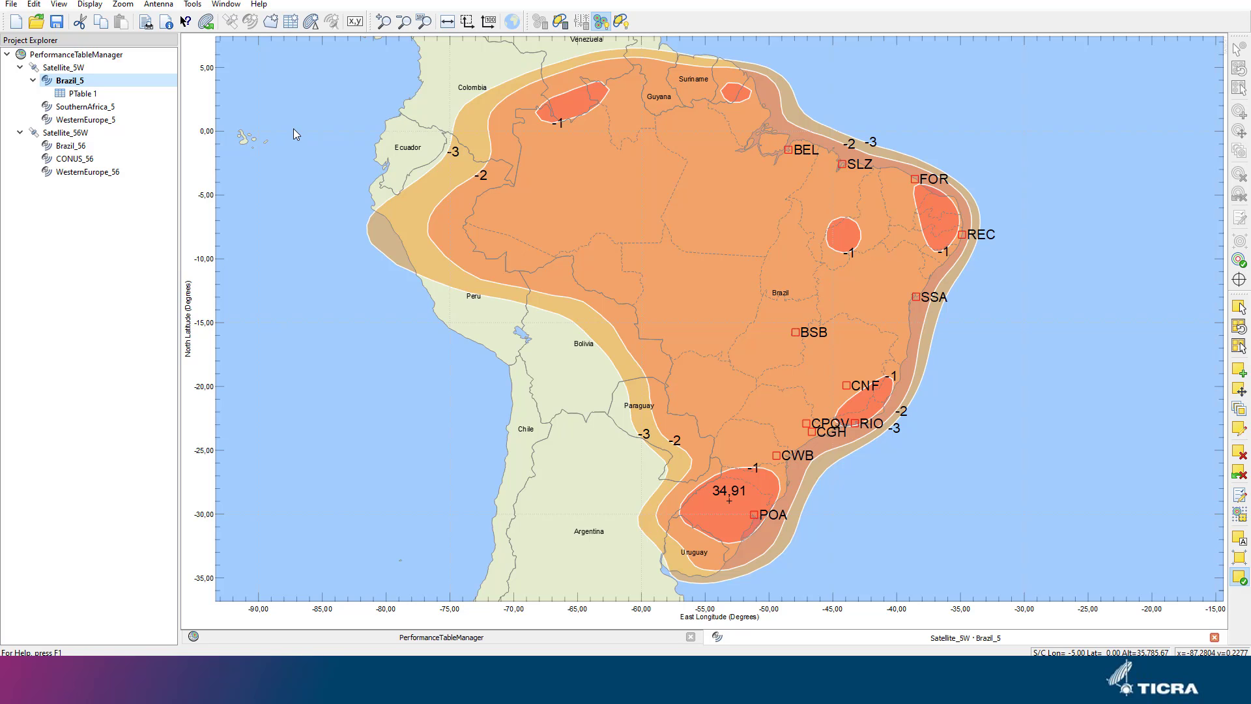
{"action": "double_click", "coordinate": [92, 96]}
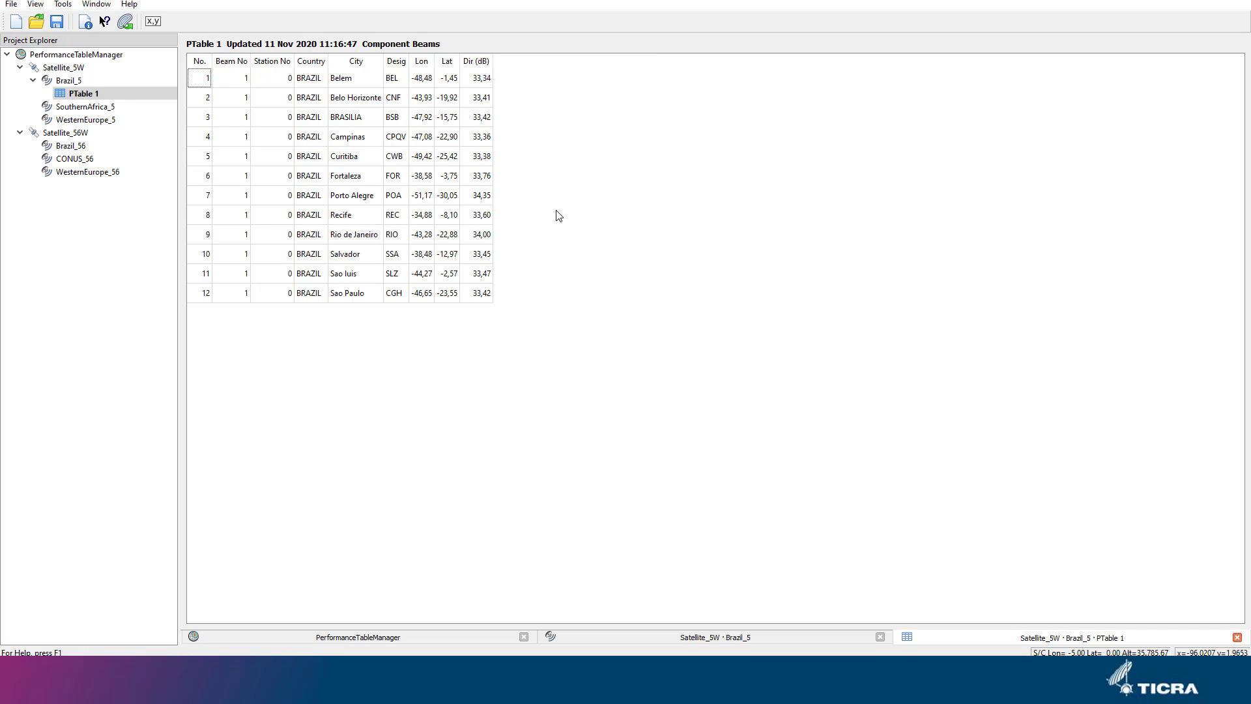
Step: In the performance table options, hide the Beam No and Station No columns and show Min Pointing, XPD (dB), Slope (dB/deg) and AR (dB)
{"action": "right_click", "coordinate": [559, 215]}
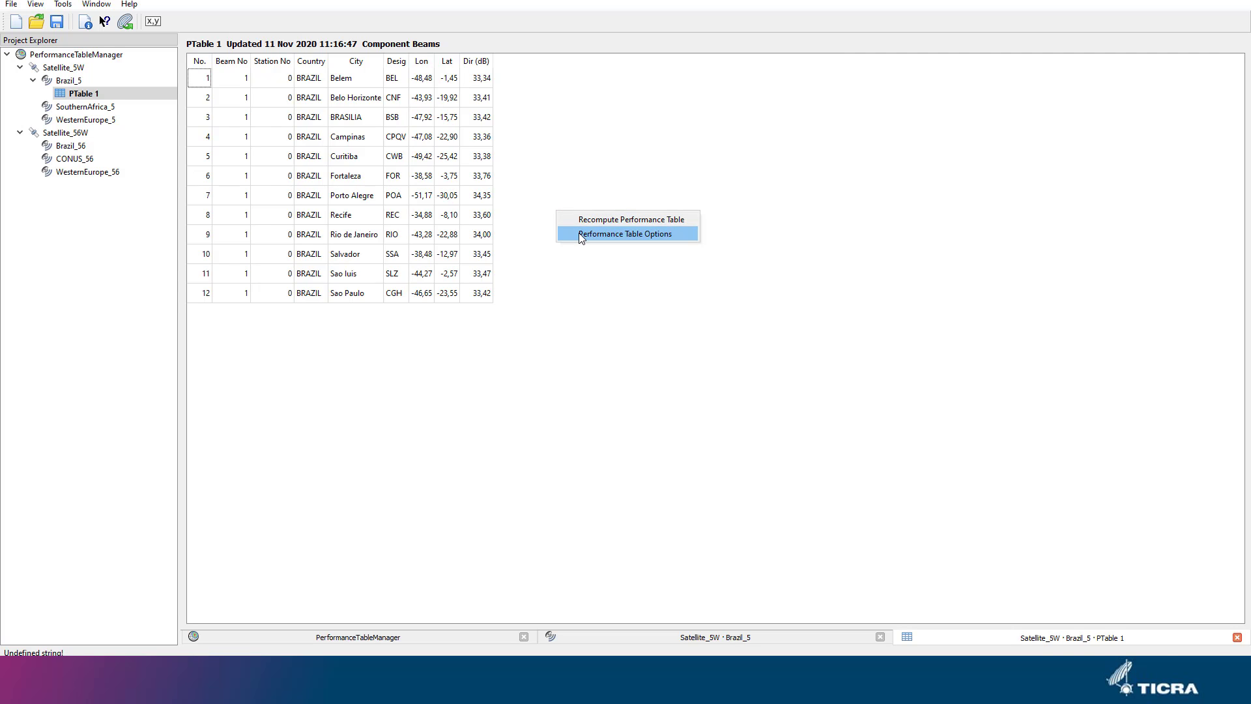
{"action": "left_click", "coordinate": [580, 233]}
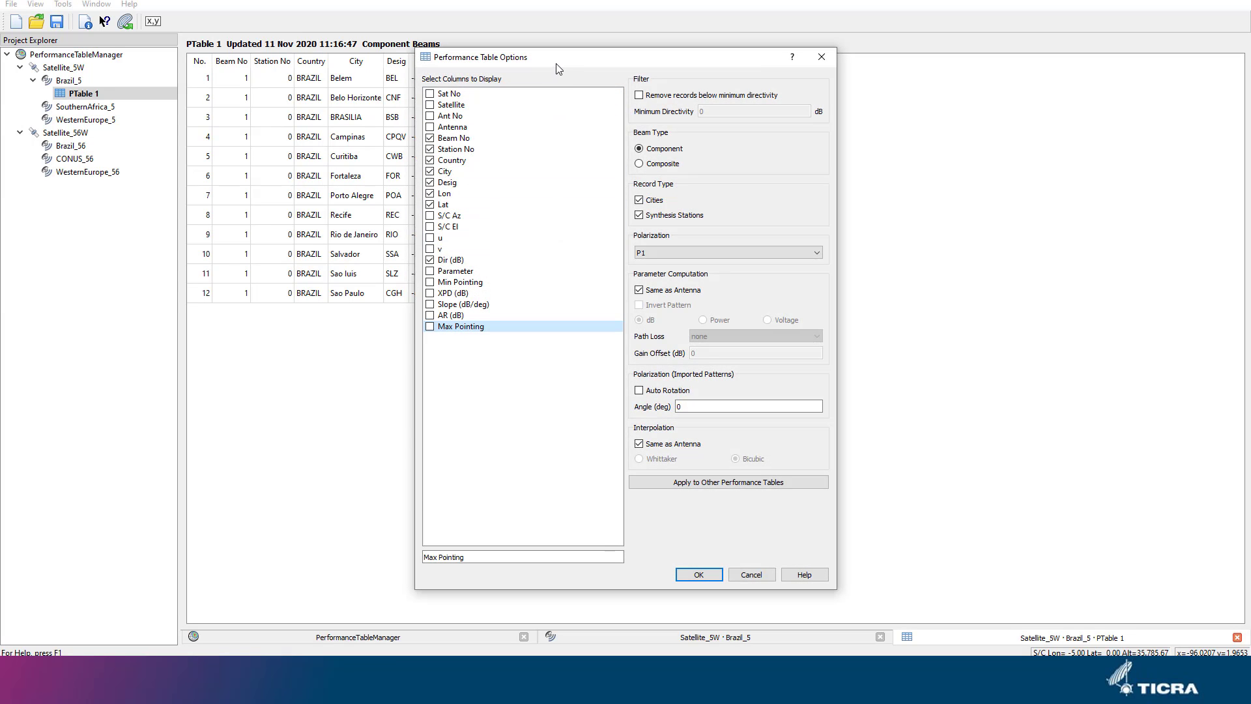
{"action": "left_click_drag", "start_coordinate": [560, 68], "coordinate": [683, 74]}
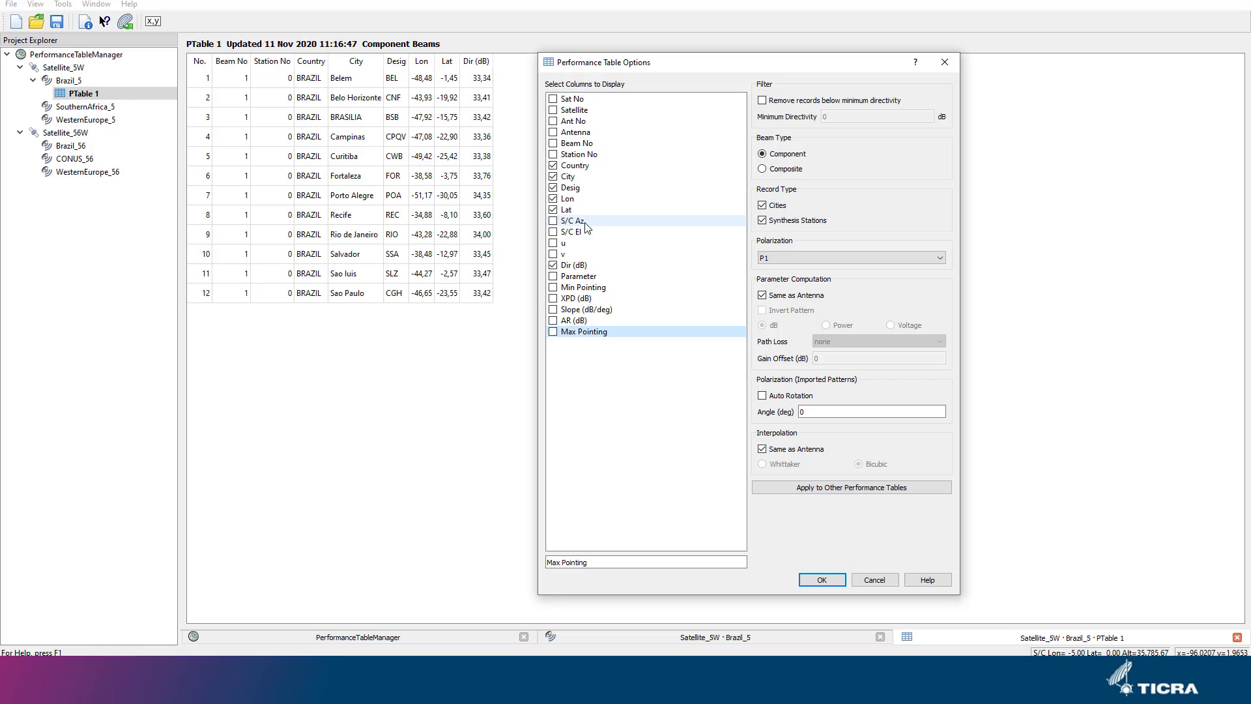
{"action": "left_click", "coordinate": [553, 299]}
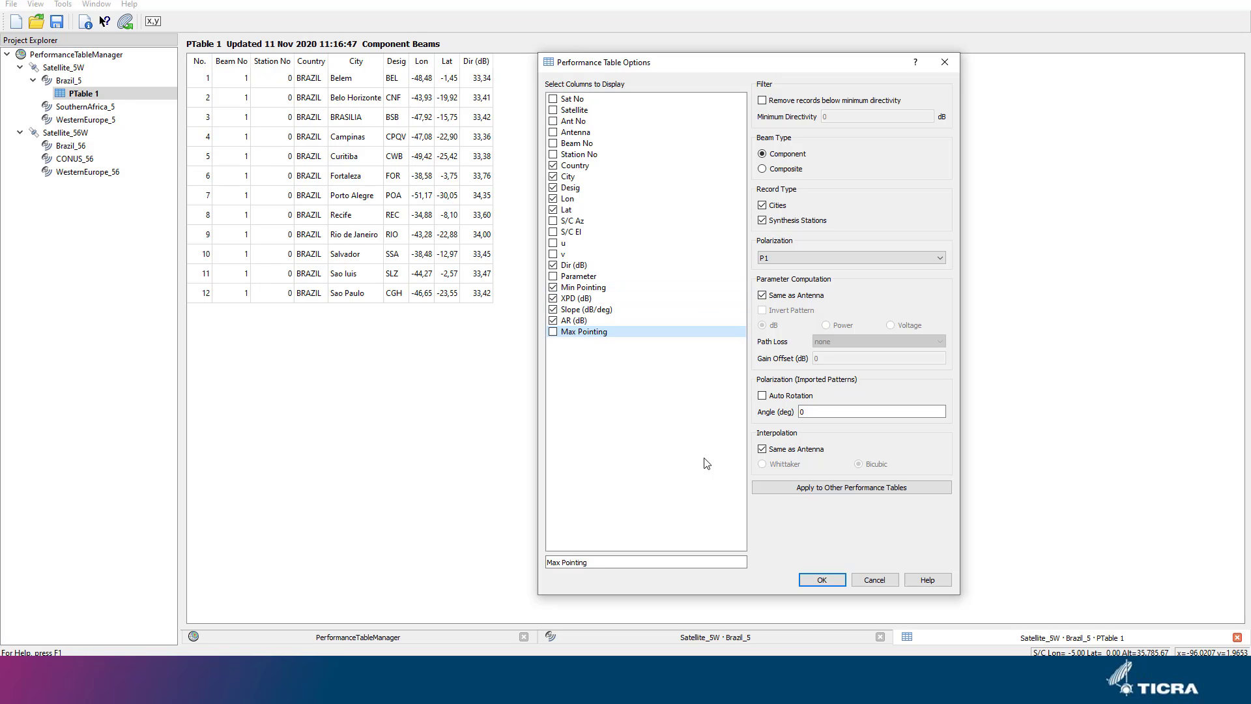
{"action": "left_click", "coordinate": [832, 577]}
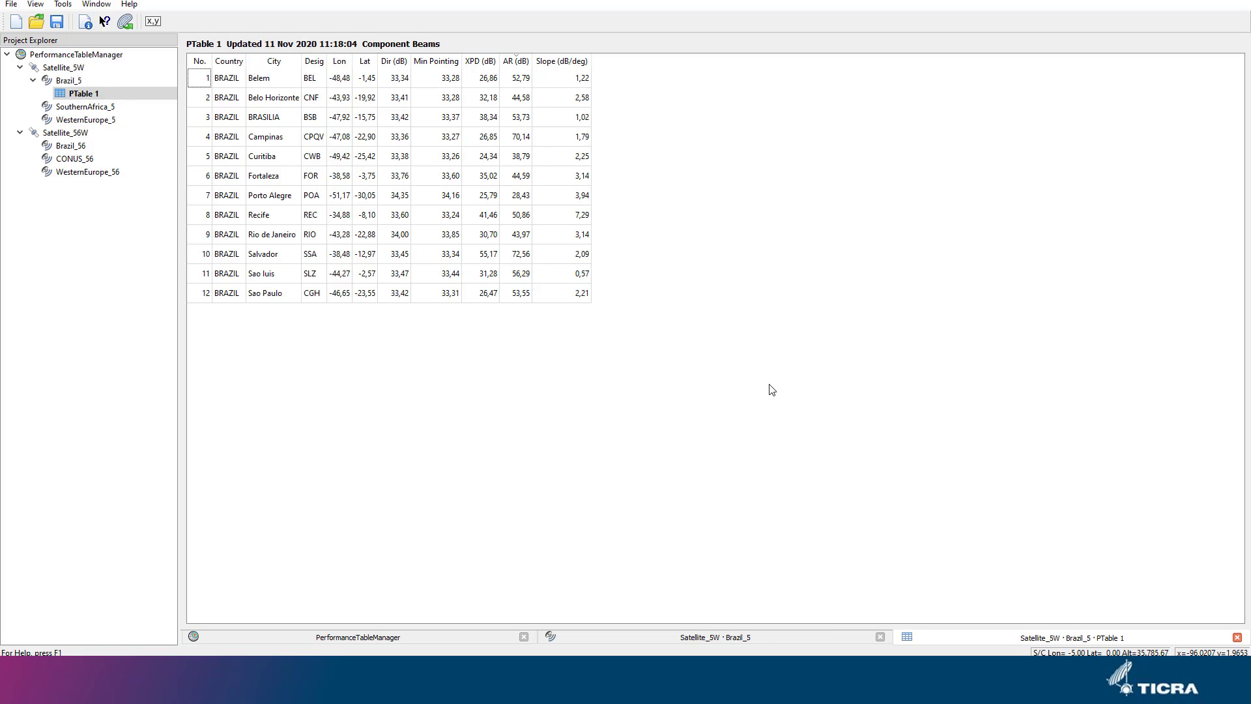
Step: Sort the table by Dir (dB) in both directions and by Slope (dB/deg), and return it to ascending No. order
{"action": "left_click", "coordinate": [394, 62]}
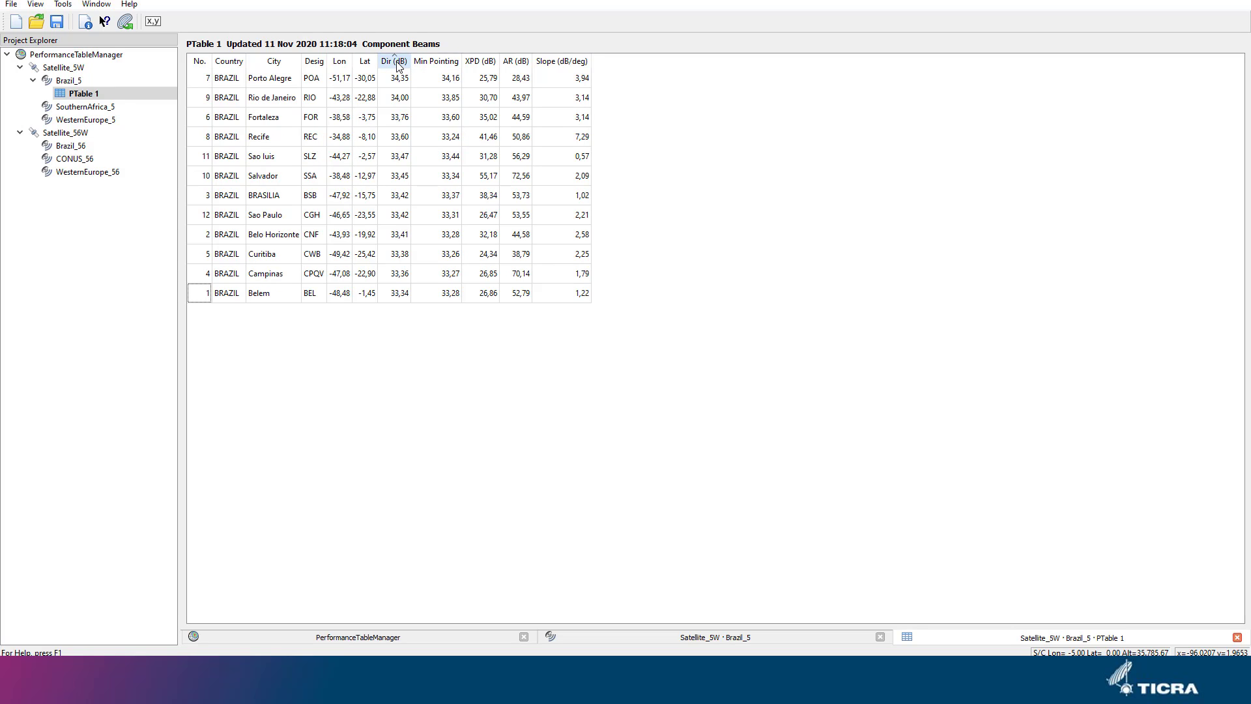
{"action": "left_click", "coordinate": [394, 61]}
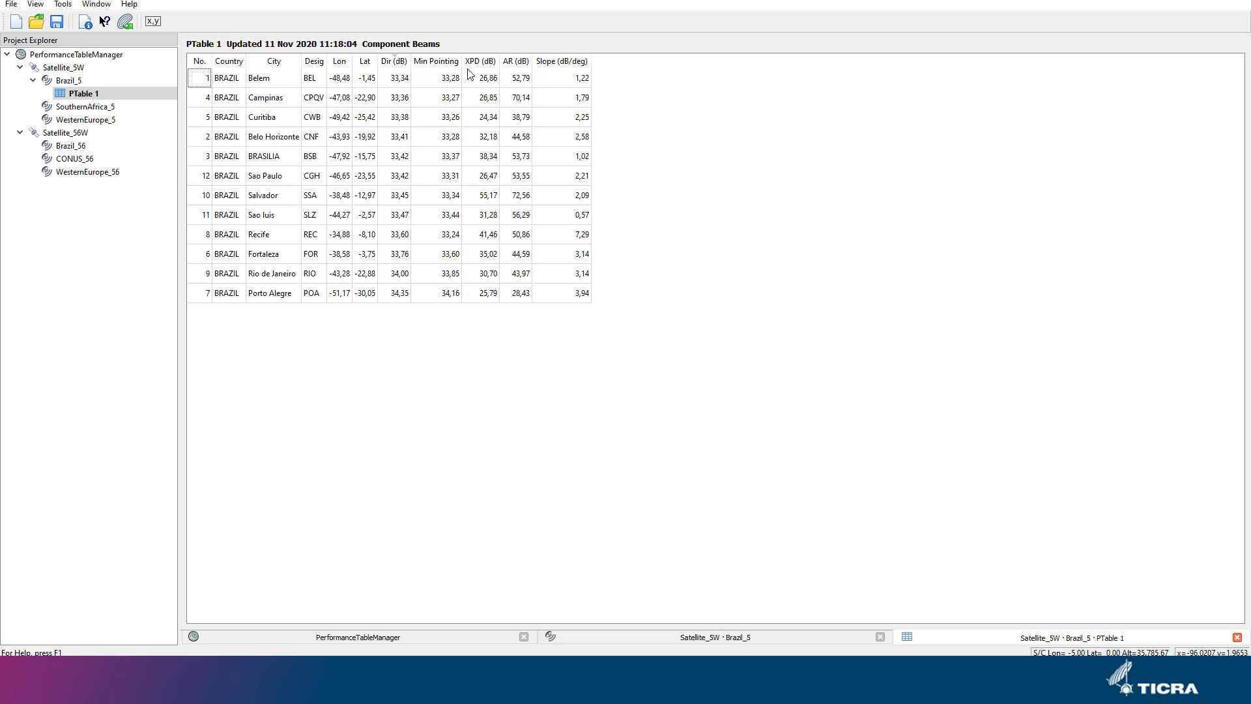
{"action": "left_click", "coordinate": [558, 61]}
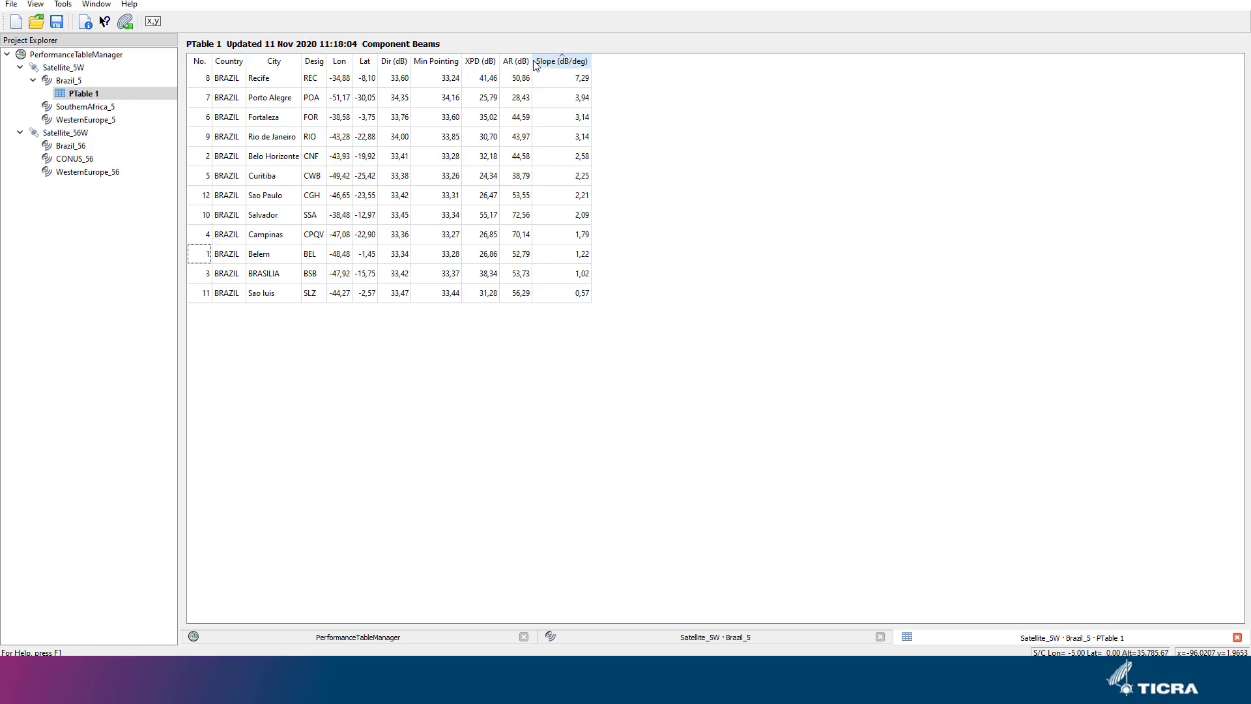
{"action": "left_click", "coordinate": [199, 61]}
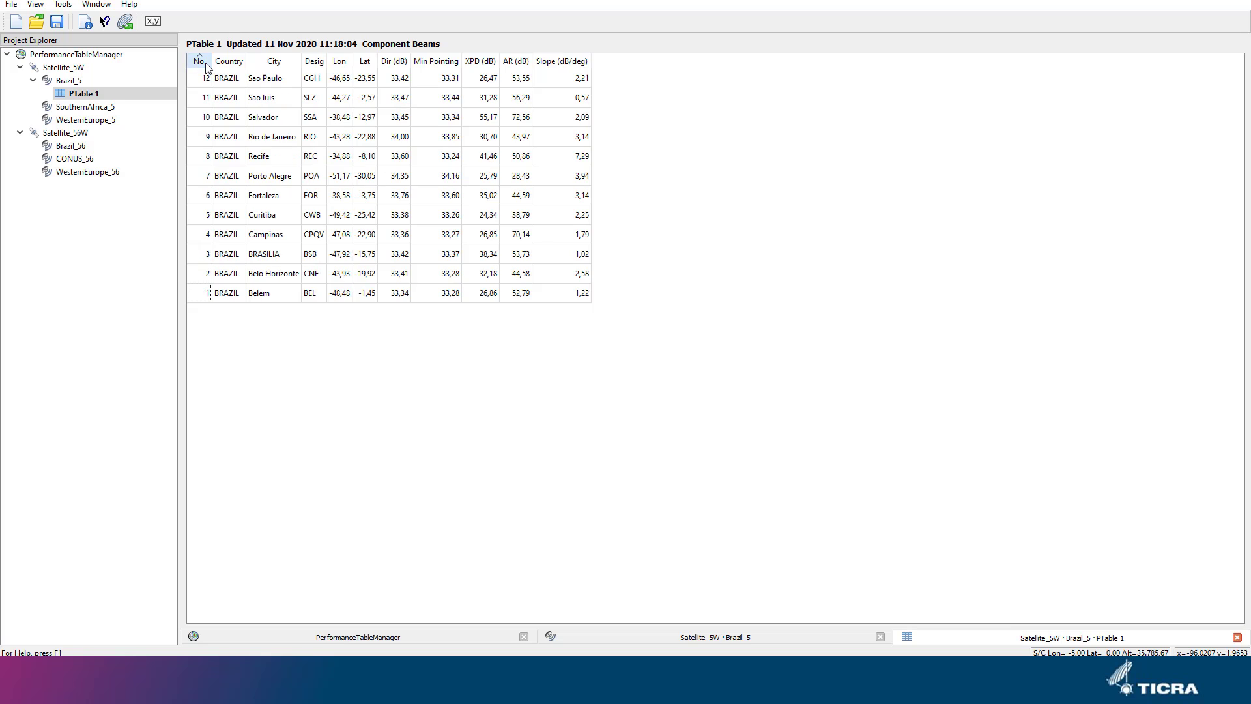
{"action": "left_click", "coordinate": [203, 62]}
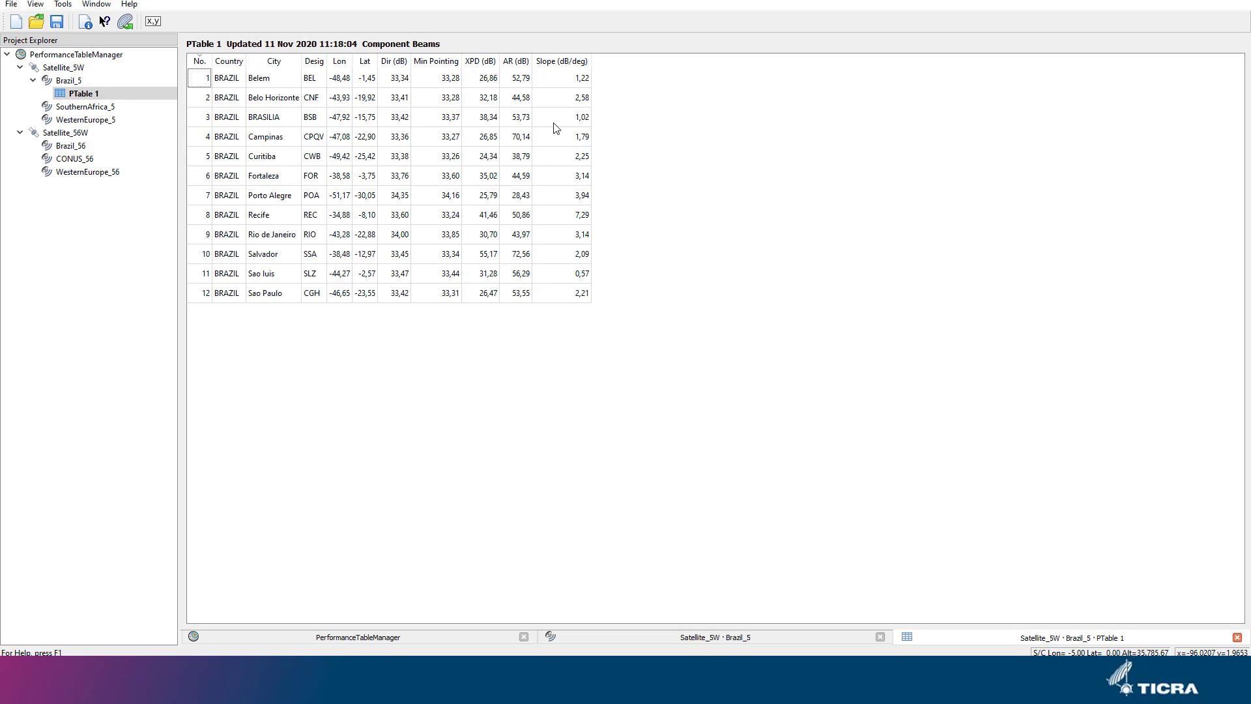
Step: Select the Min Pointing, Desig and City columns together, and clear the selection
{"action": "left_click", "coordinate": [448, 63]}
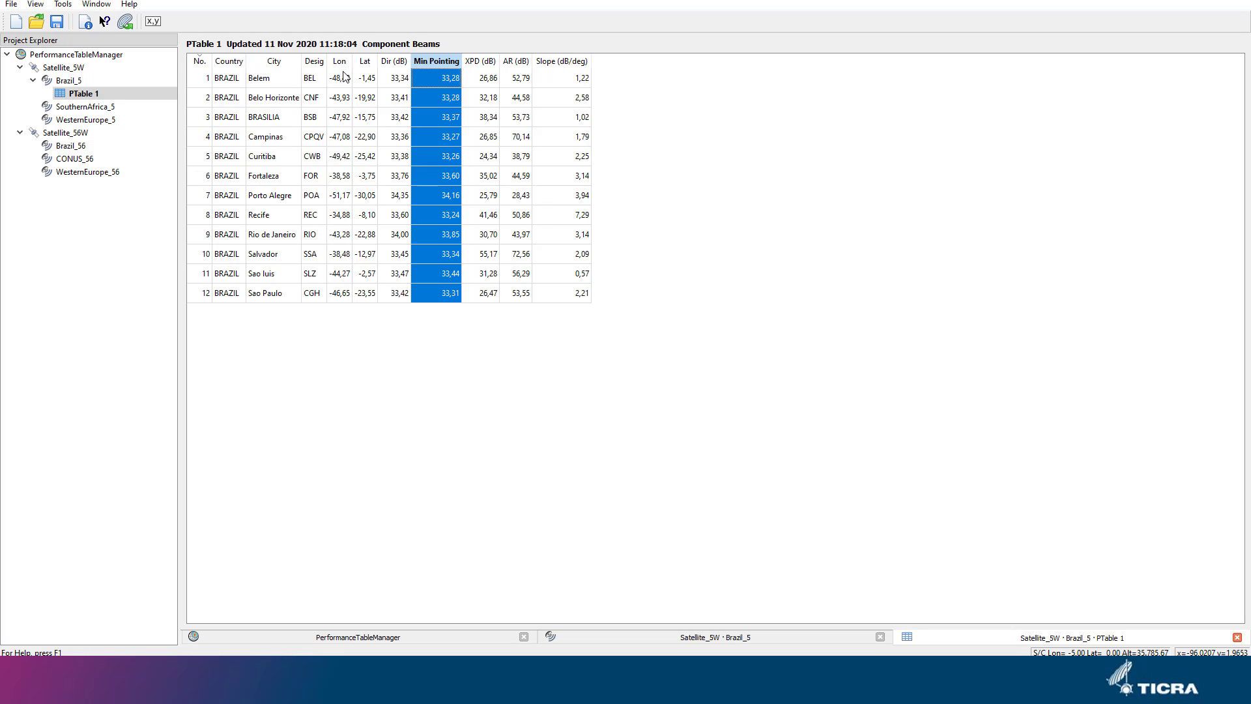
{"action": "left_click", "coordinate": [312, 62], "text": "ctrl"}
{"action": "left_click", "coordinate": [281, 63], "text": "ctrl"}
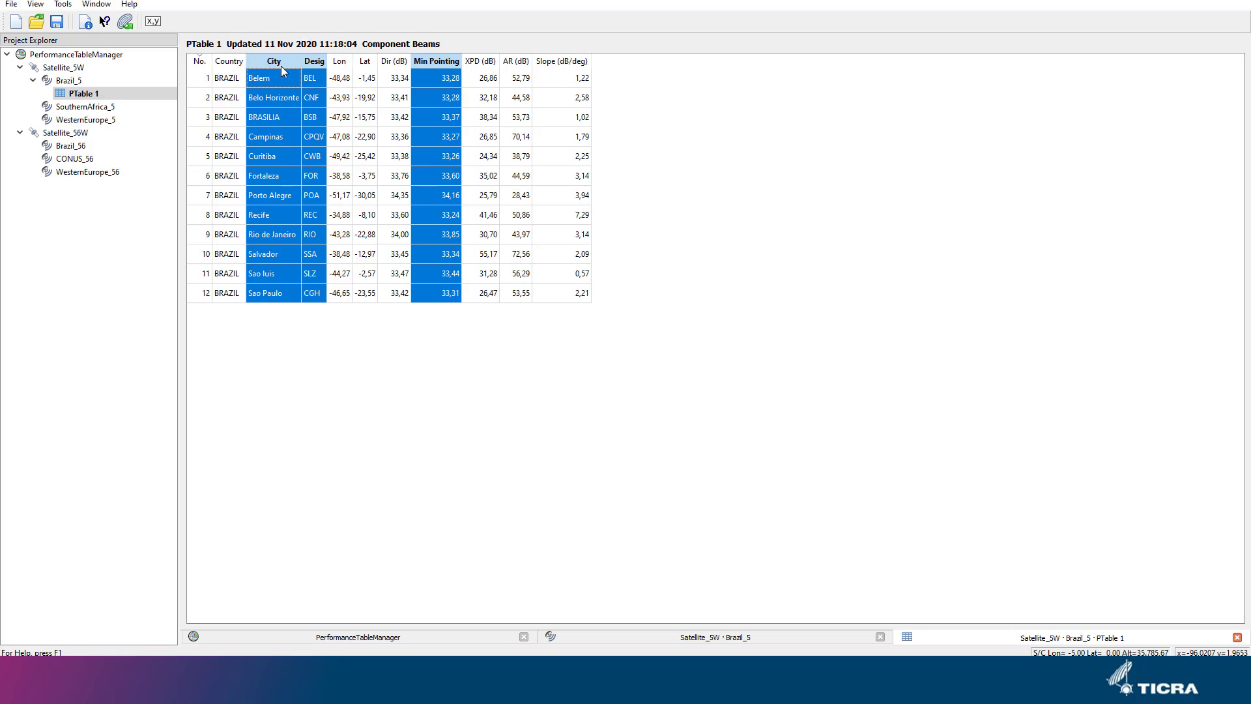
{"action": "left_click", "coordinate": [663, 217]}
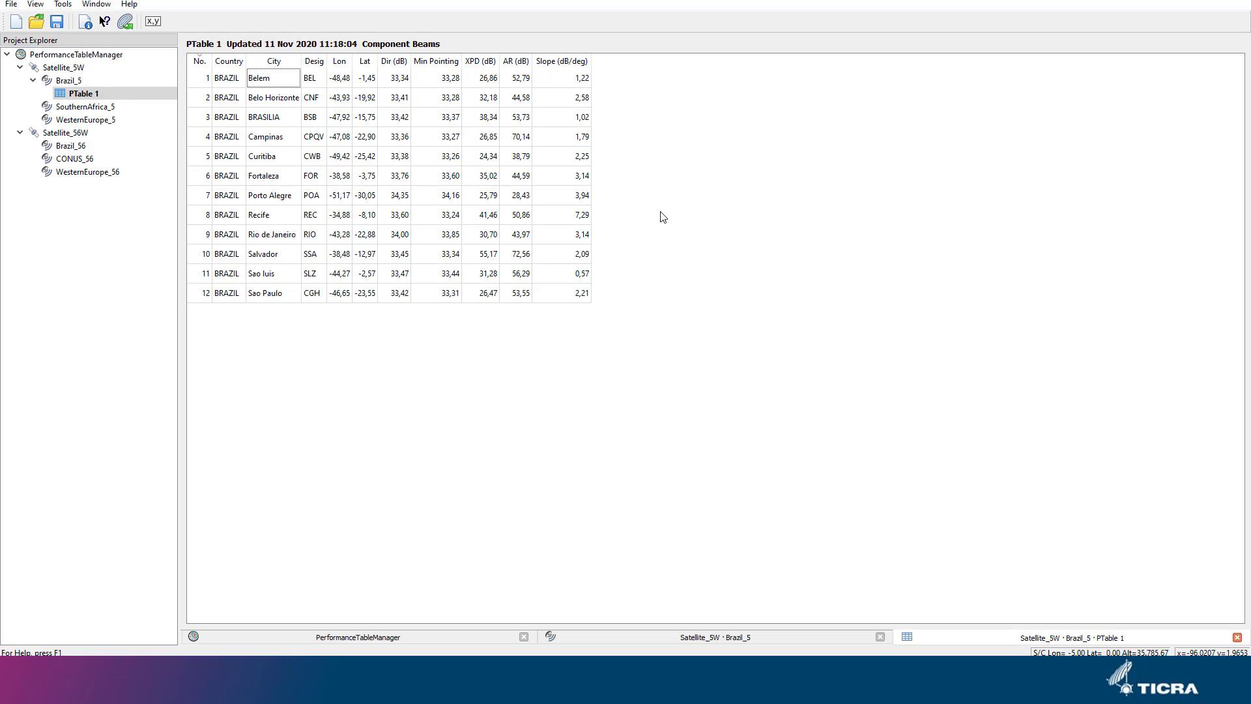
Step: Copy the entire performance table into the blank Excel sheet at cell A1, and switch back to the satellite project
{"action": "key", "text": "ctrl+a"}
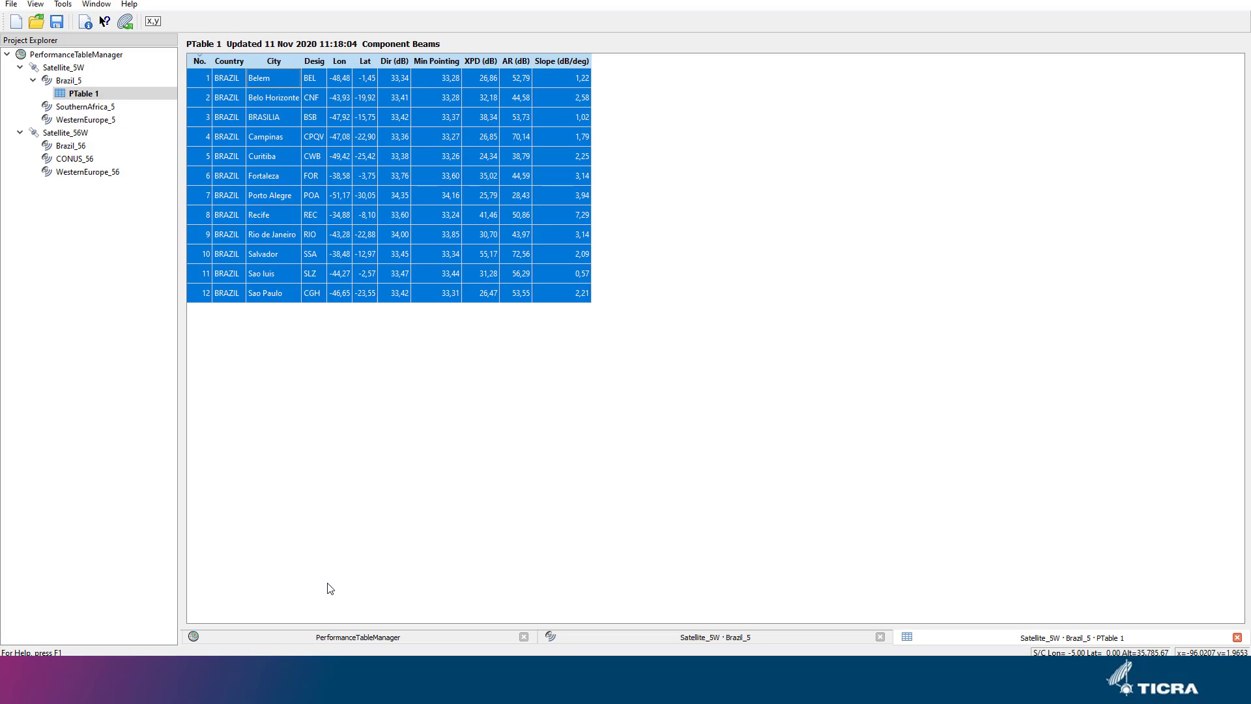
{"action": "left_click", "coordinate": [240, 671]}
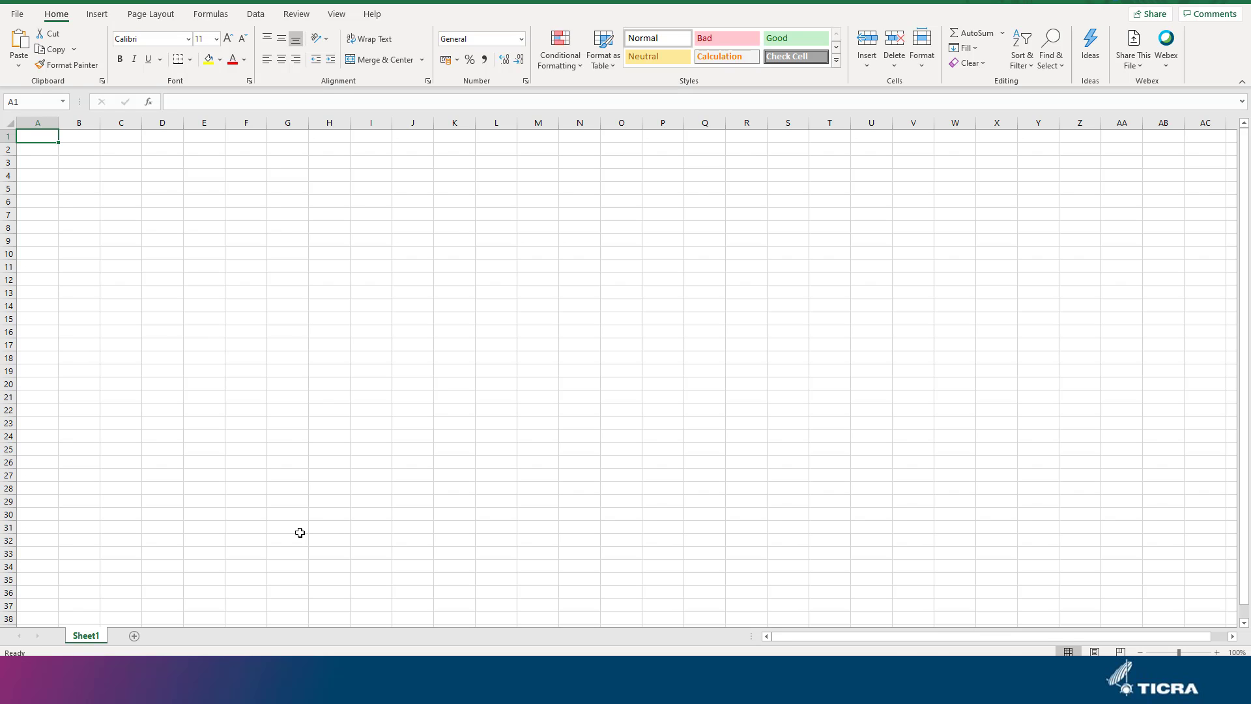
{"action": "key", "text": "ctrl+v"}
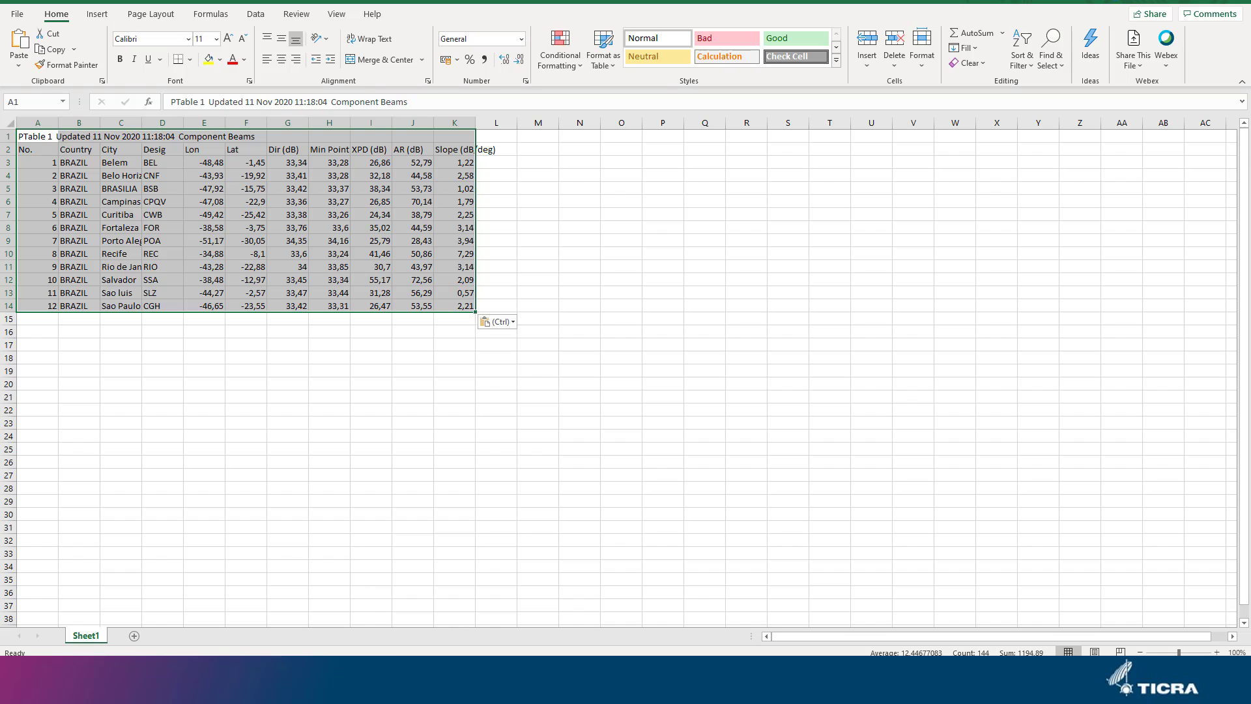
{"action": "left_click", "coordinate": [424, 691]}
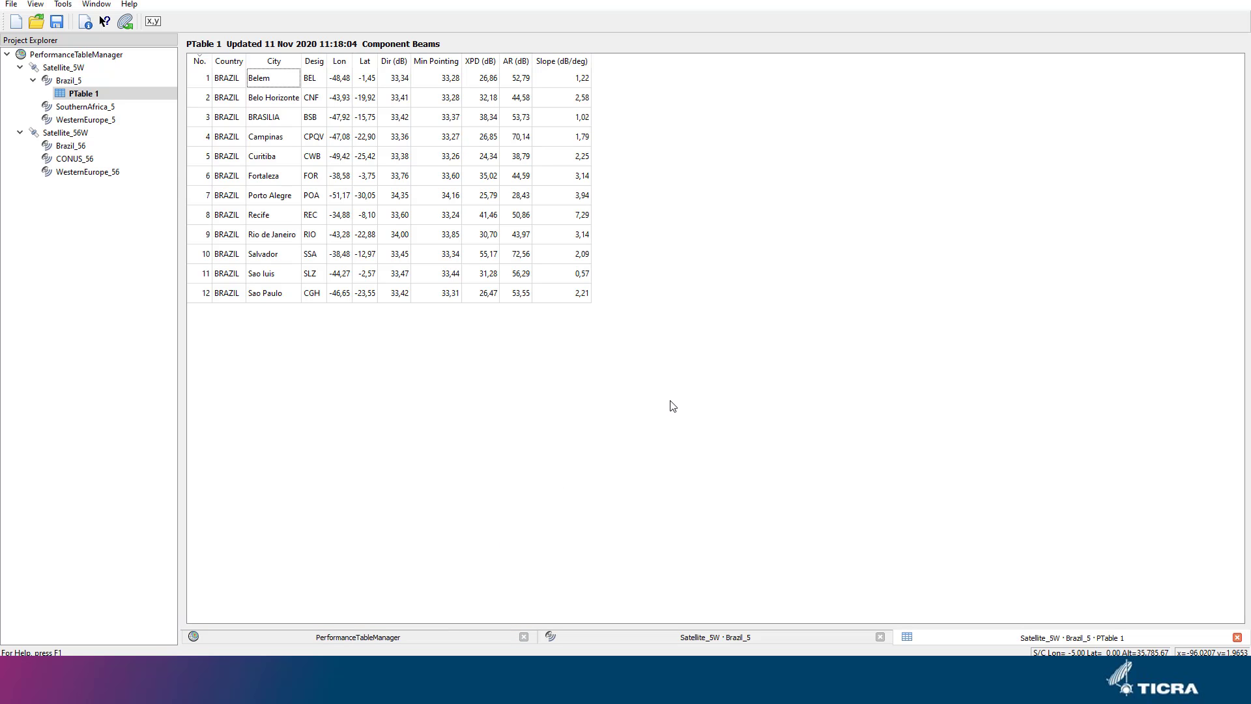
{"action": "left_click", "coordinate": [671, 405]}
Step: From the project map, create performance tables for all Satellite_5W antennas, and another set for every antenna in the PerformanceTableManager project
{"action": "double_click", "coordinate": [80, 55]}
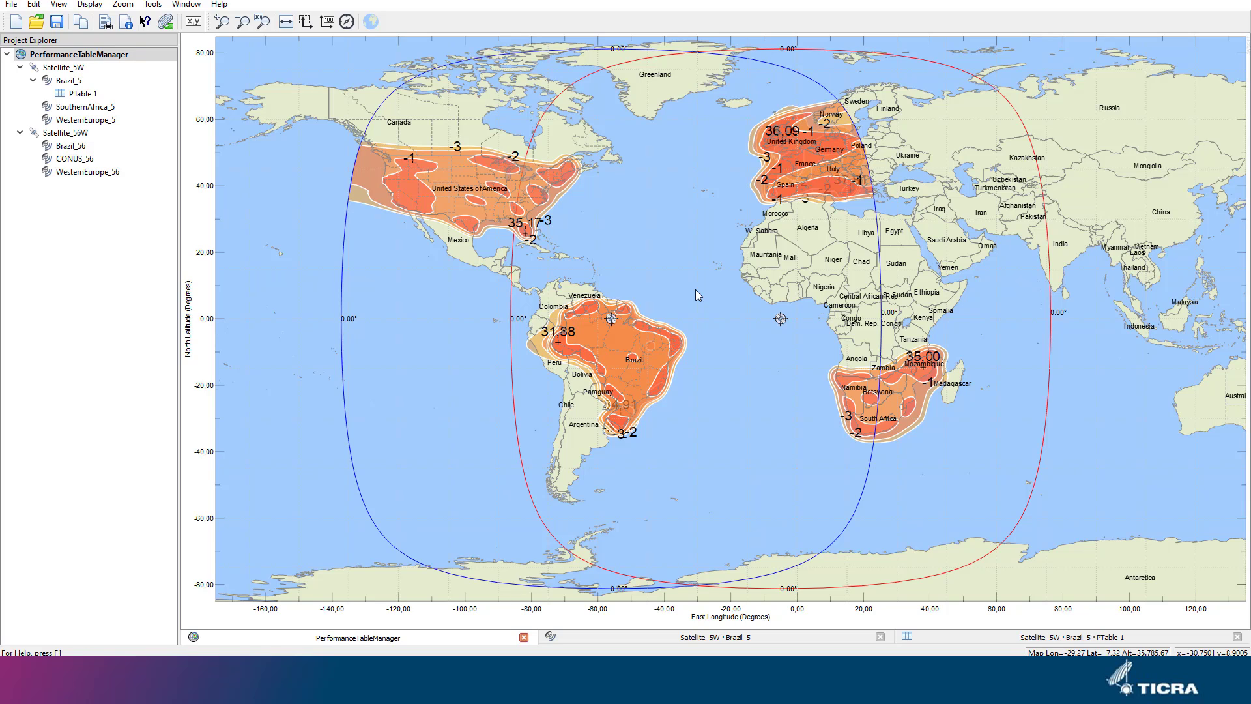
{"action": "left_click", "coordinate": [65, 68]}
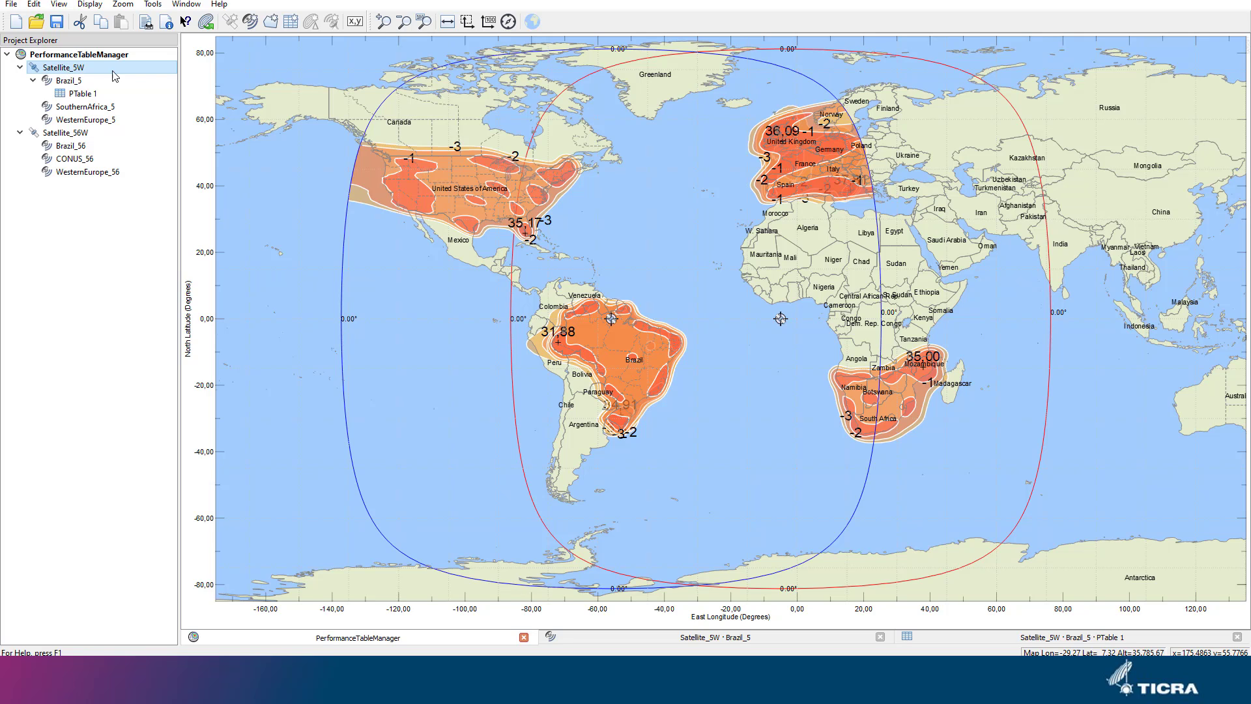
{"action": "left_click", "coordinate": [290, 21]}
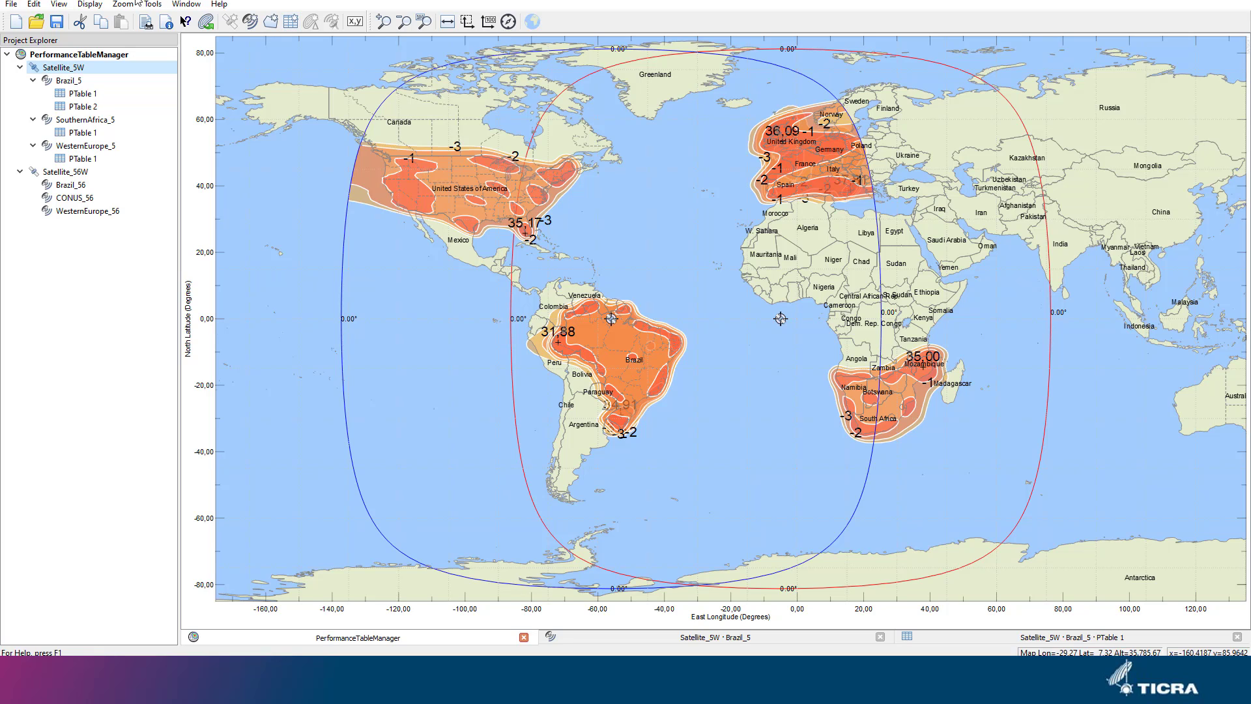
{"action": "left_click", "coordinate": [100, 56]}
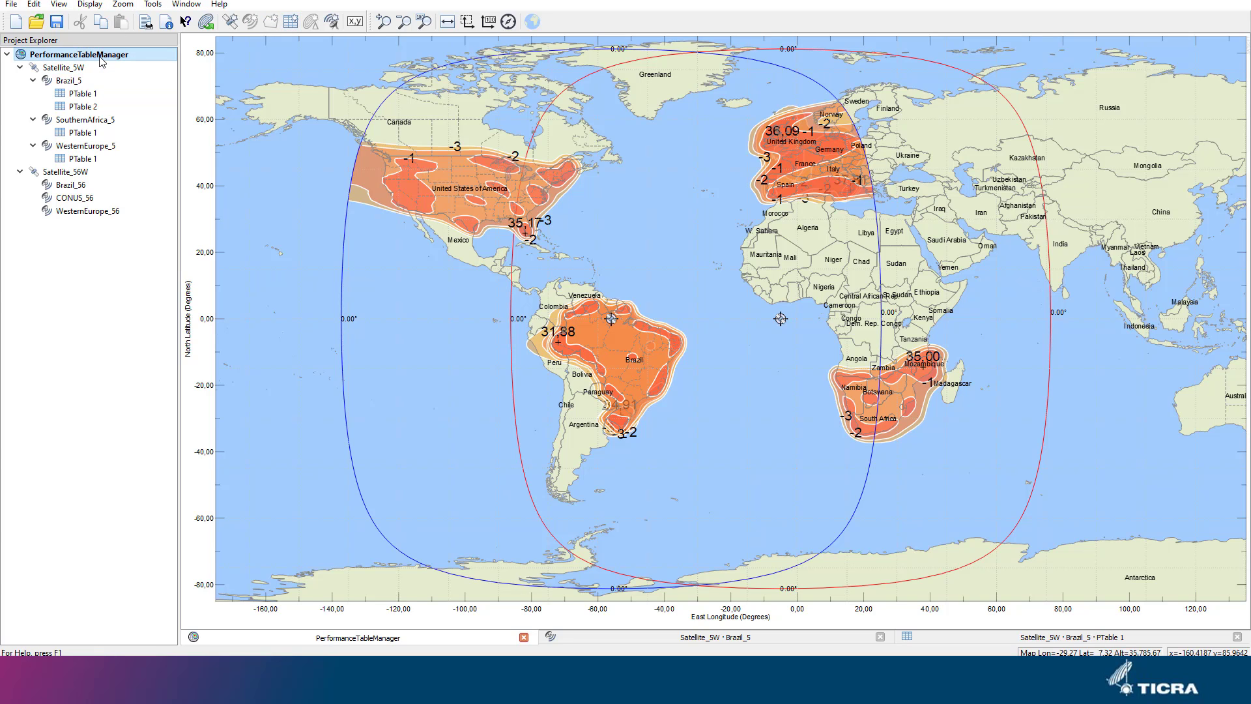
{"action": "left_click", "coordinate": [291, 22]}
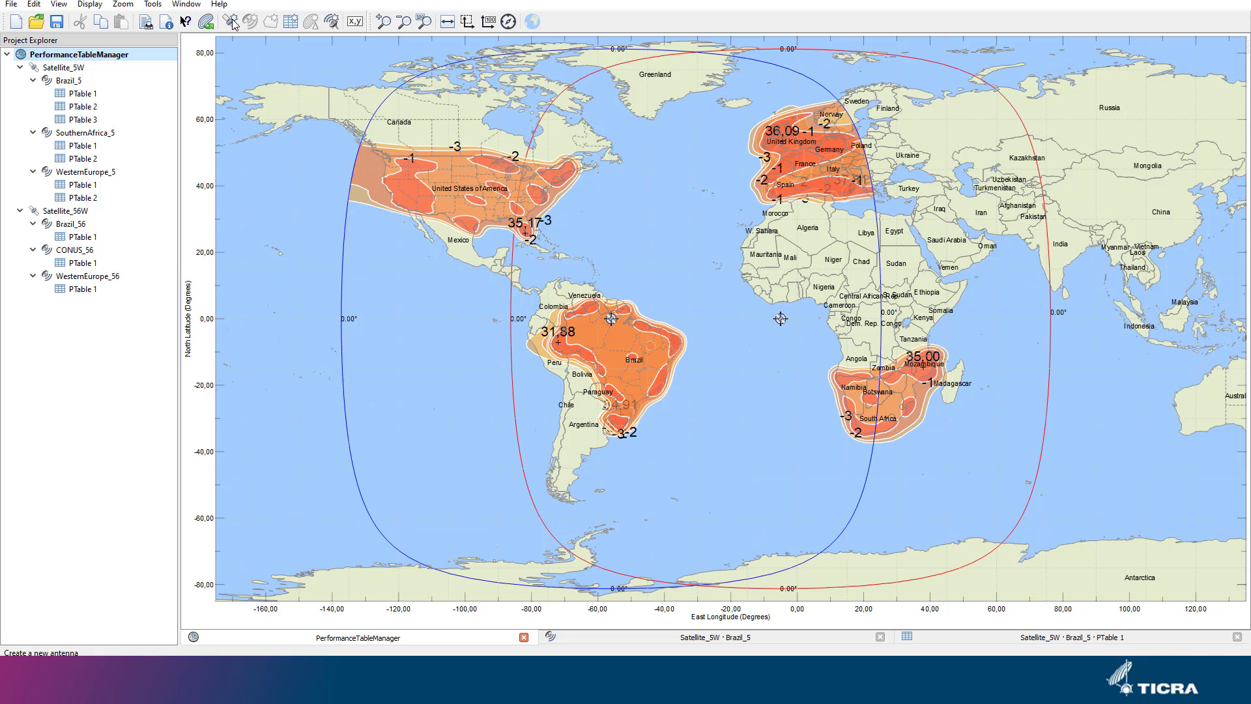
Step: Using the enlarged Performance Table Manager, create one additional performance table each for the Brazil_5, WesternEurope_5 and CONUS_56 antennas
{"action": "left_click", "coordinate": [159, 7]}
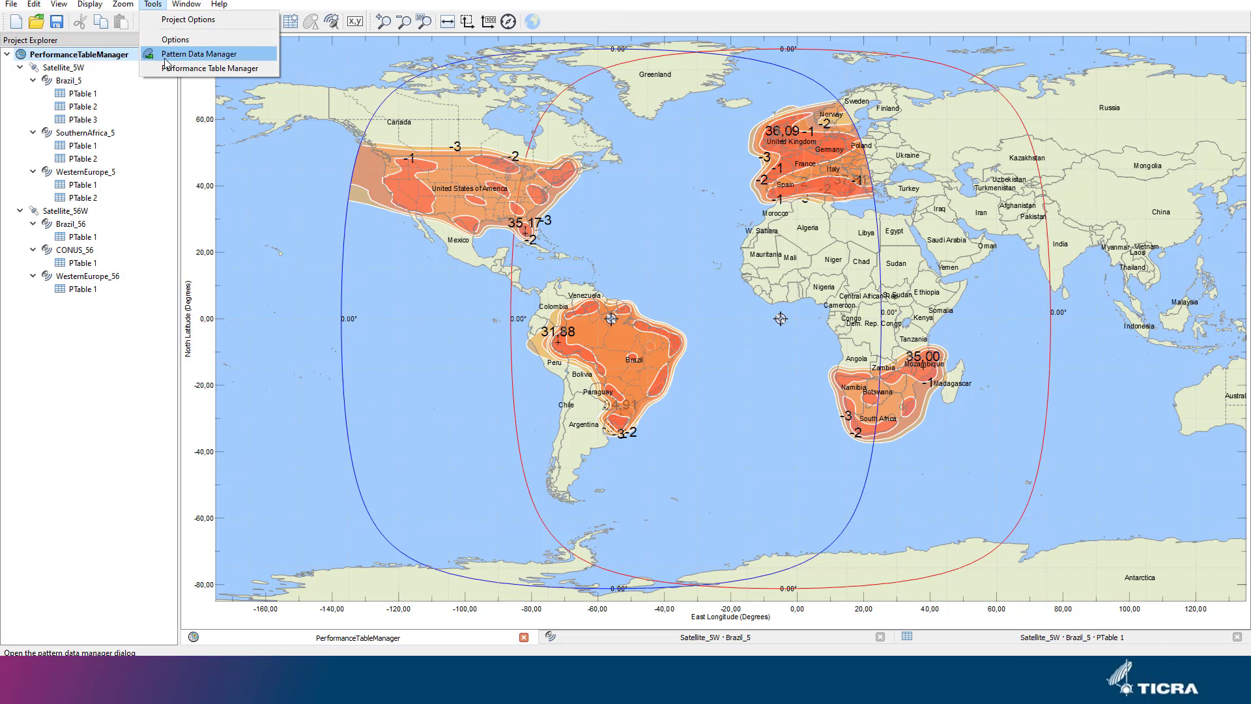
{"action": "left_click", "coordinate": [168, 68]}
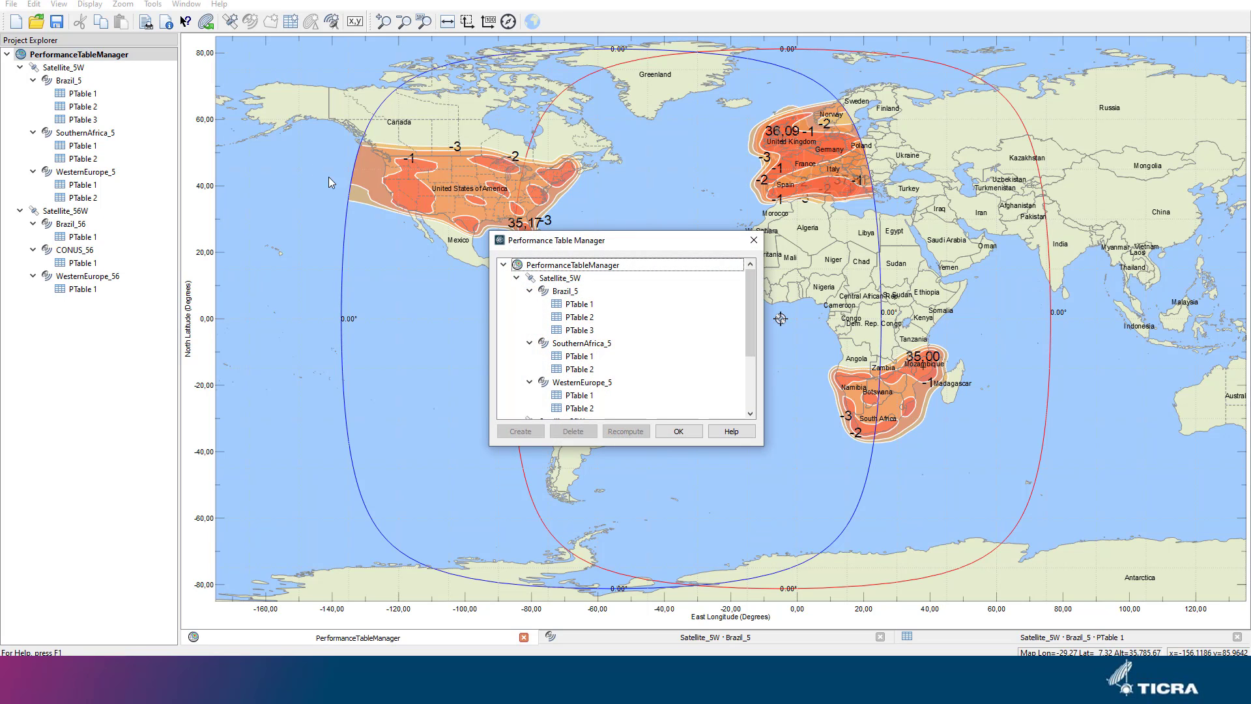
{"action": "left_click_drag", "start_coordinate": [618, 245], "coordinate": [367, 162]}
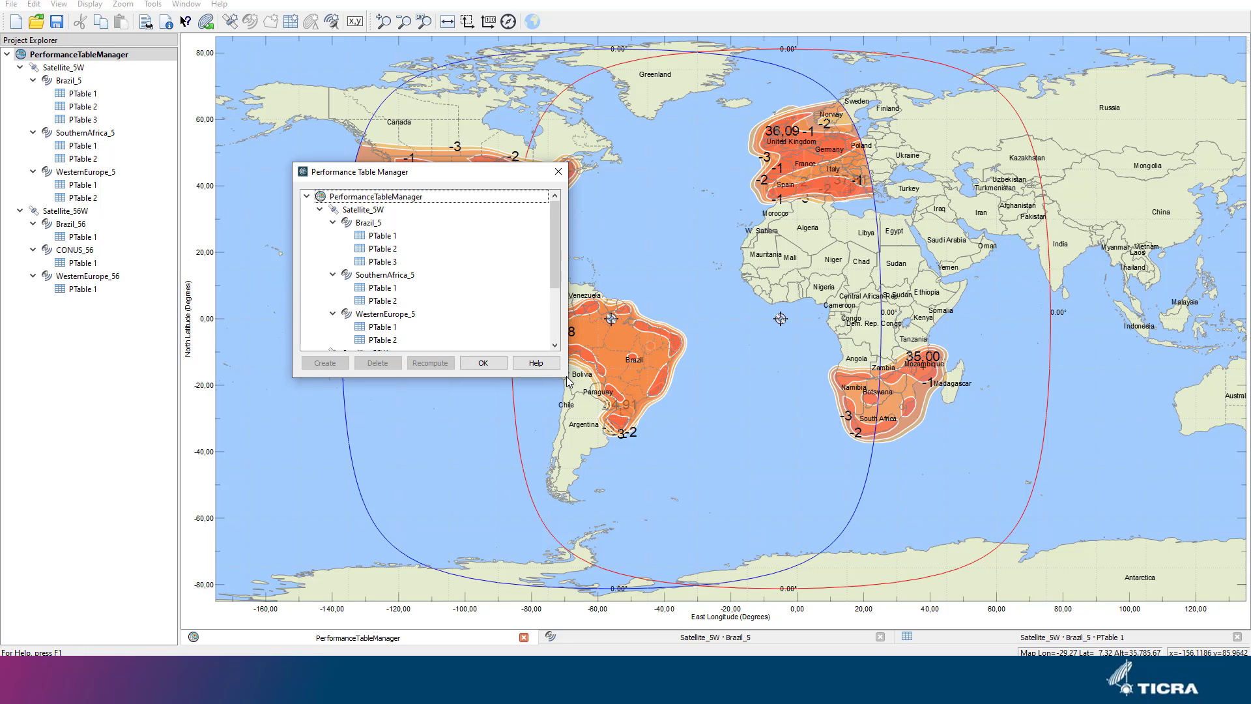
{"action": "left_click_drag", "start_coordinate": [567, 378], "coordinate": [611, 519]}
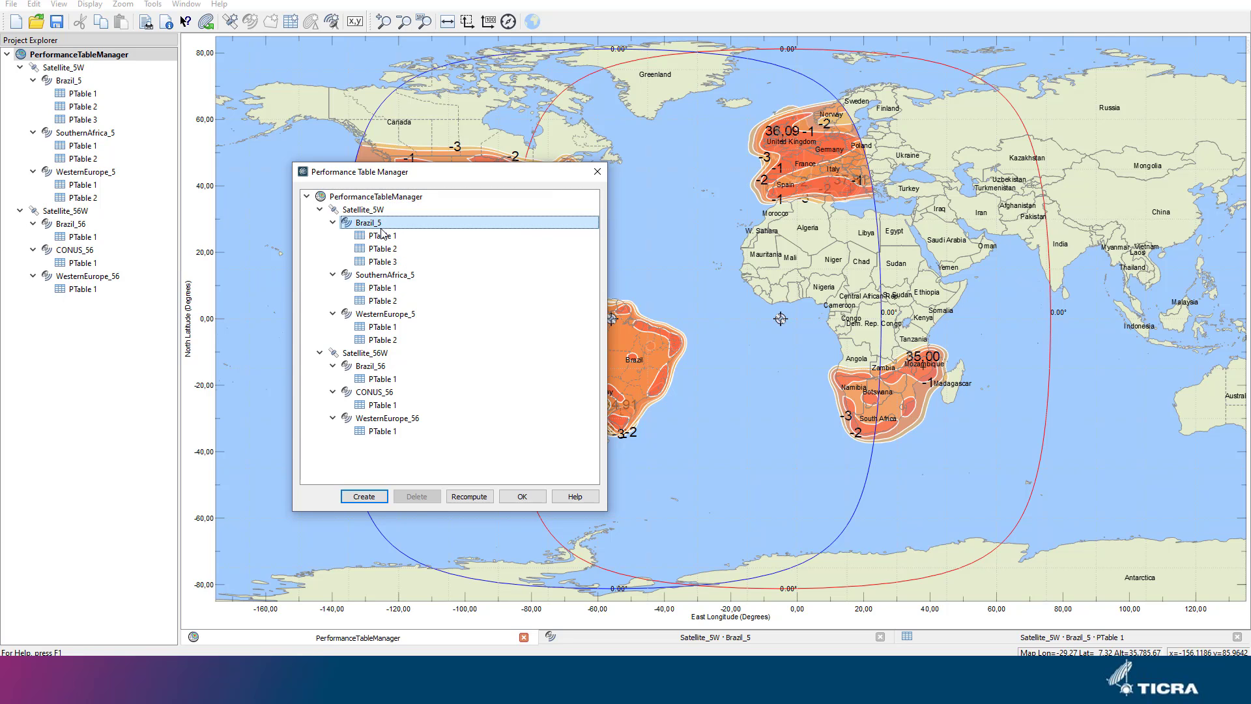
{"action": "left_click", "coordinate": [382, 316]}
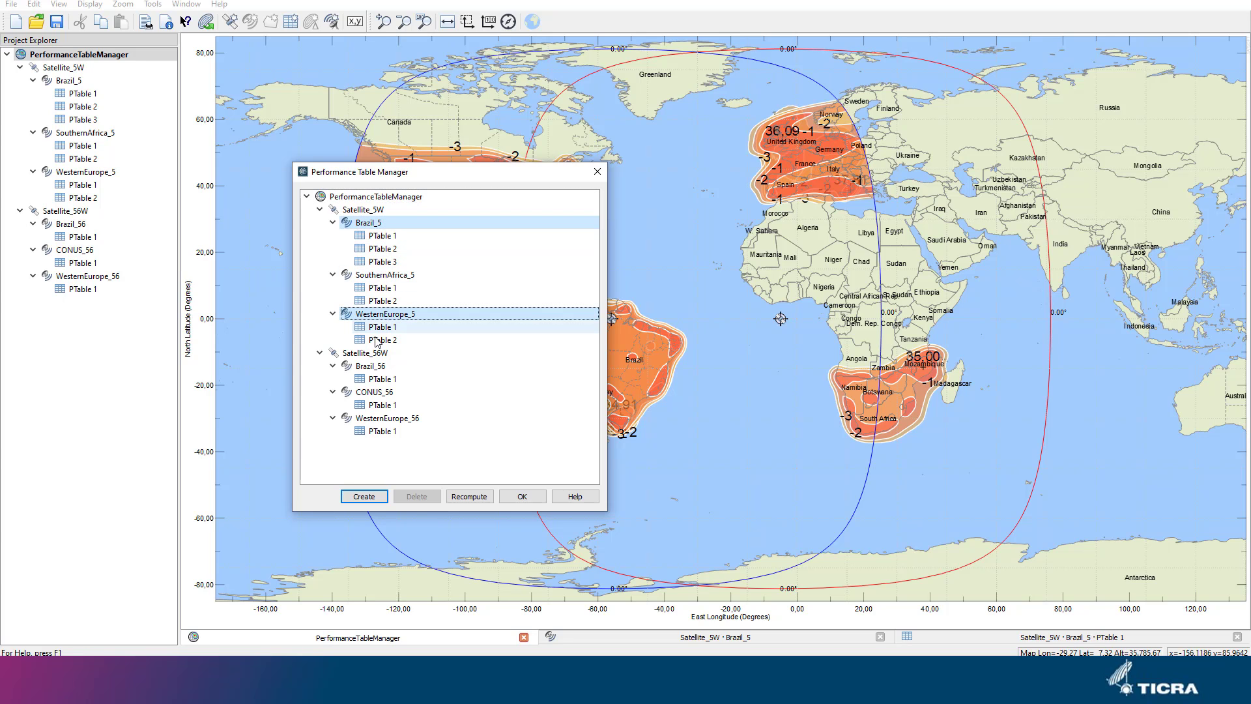
{"action": "left_click", "coordinate": [374, 393]}
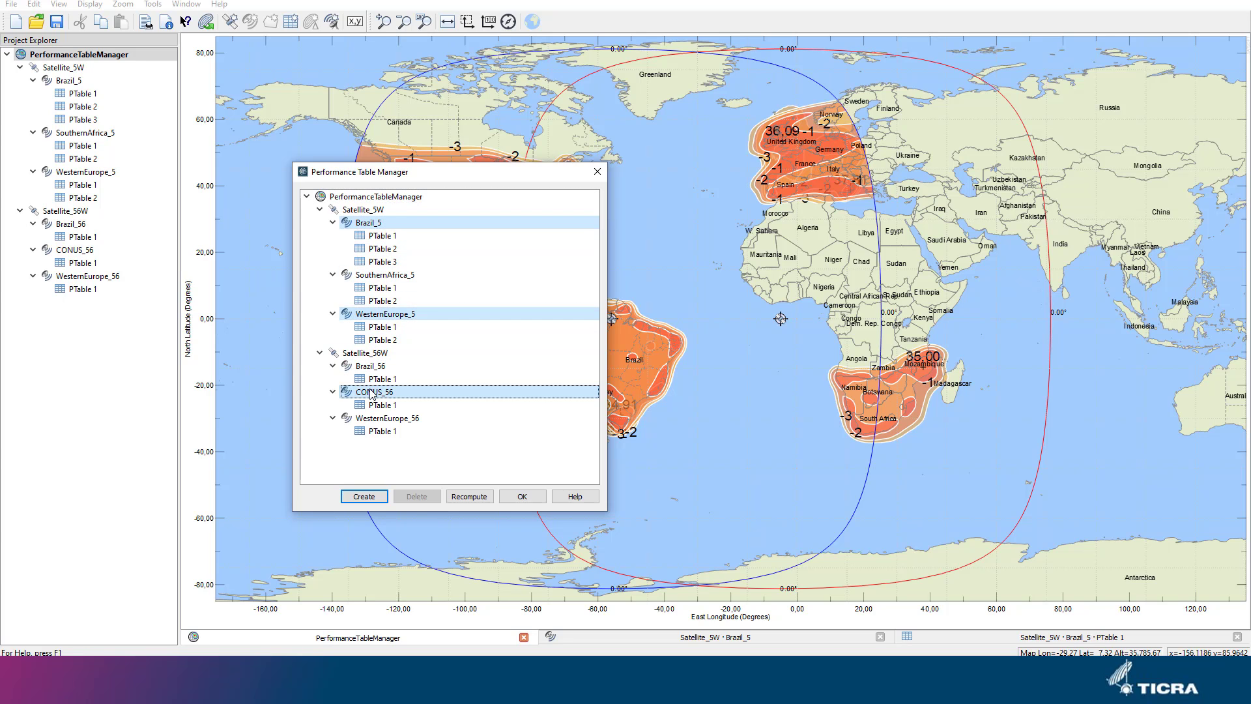
{"action": "left_click", "coordinate": [365, 497]}
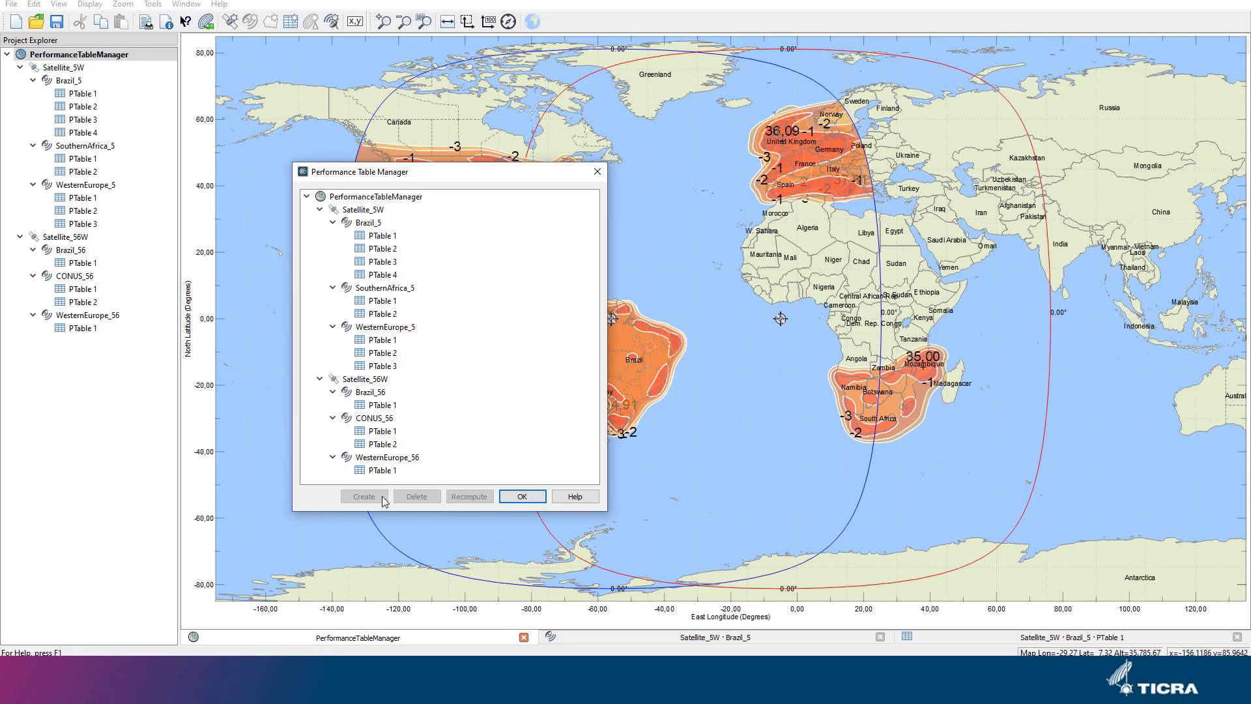
Step: Delete the tables of WesternEurope_56, Brazil_56 and WesternEurope_5, plus PTable 2 of SouthernAfrica_5, in the Performance Table Manager
{"action": "left_click", "coordinate": [384, 471]}
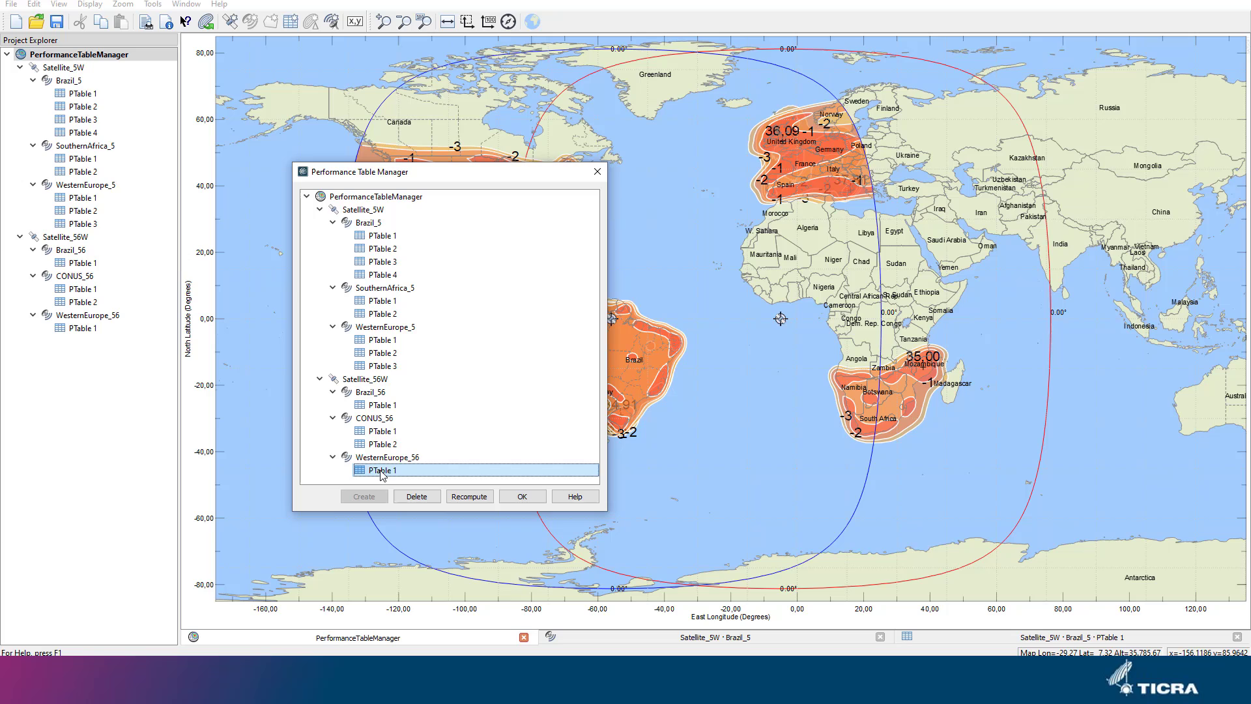
{"action": "left_click", "coordinate": [383, 405], "text": "ctrl"}
{"action": "left_click", "coordinate": [385, 366], "text": "ctrl"}
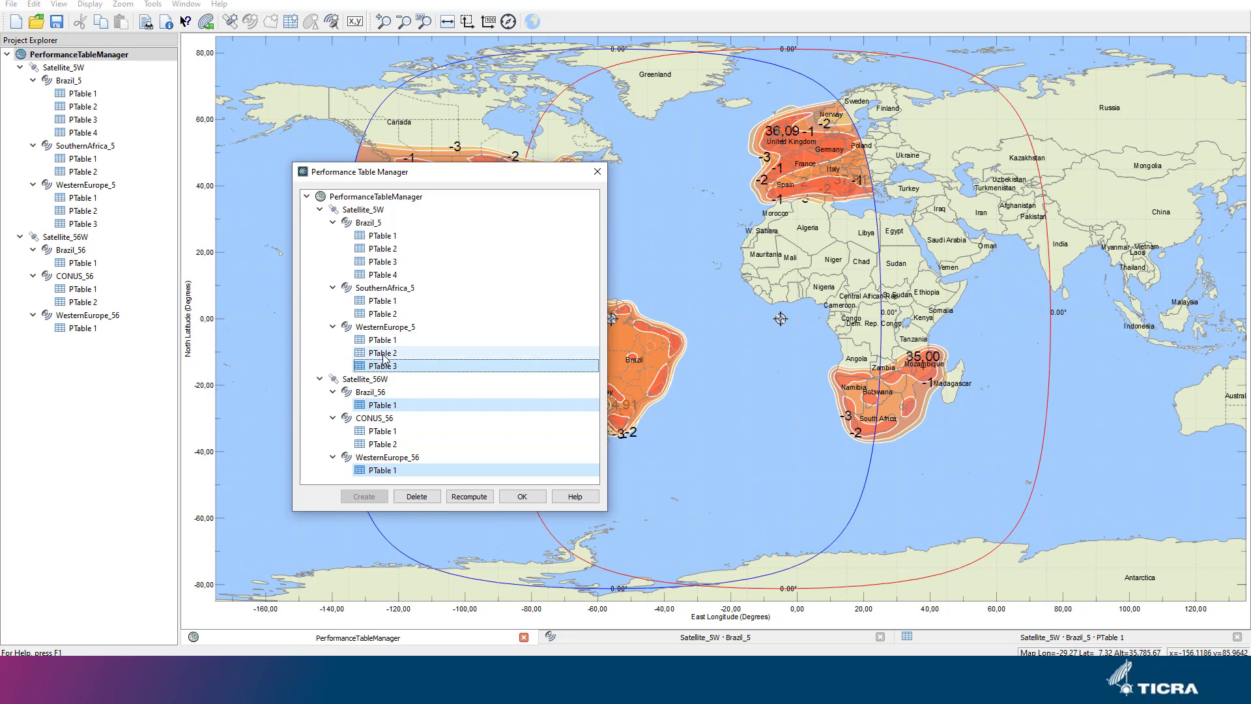
{"action": "left_click", "coordinate": [385, 354], "text": "ctrl"}
{"action": "left_click", "coordinate": [384, 342], "text": "ctrl"}
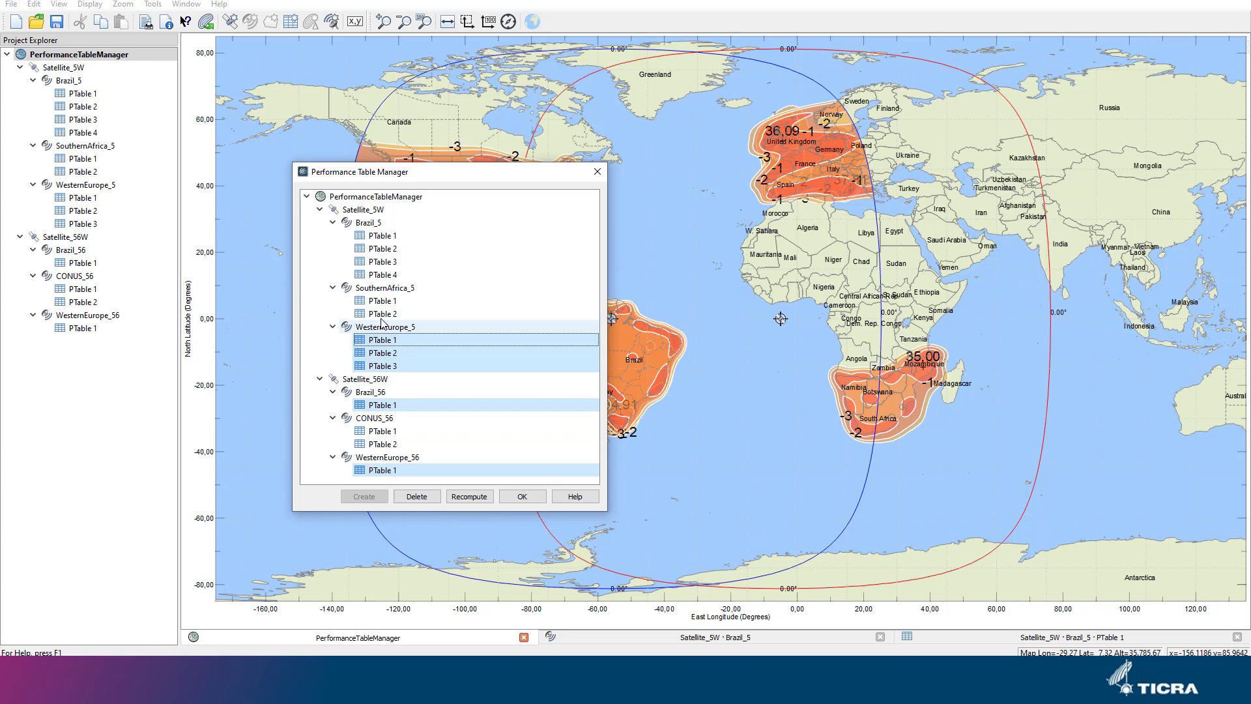
{"action": "left_click", "coordinate": [383, 314], "text": "ctrl"}
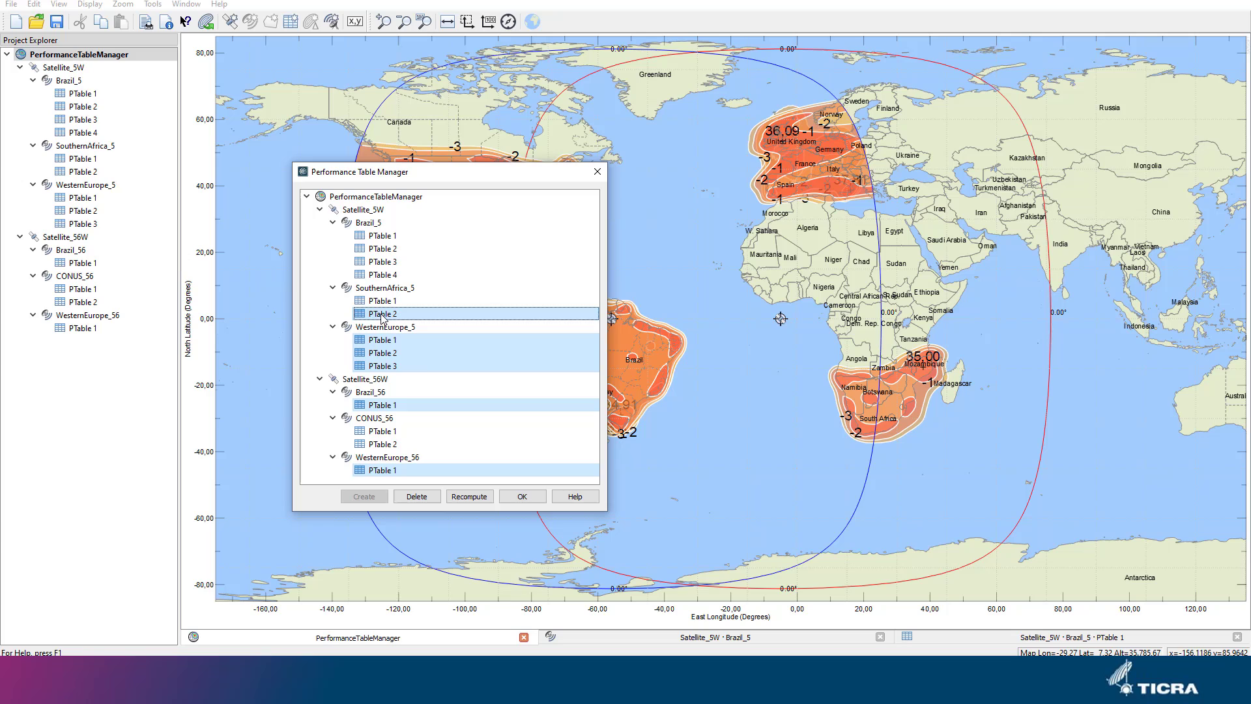
{"action": "left_click", "coordinate": [417, 496]}
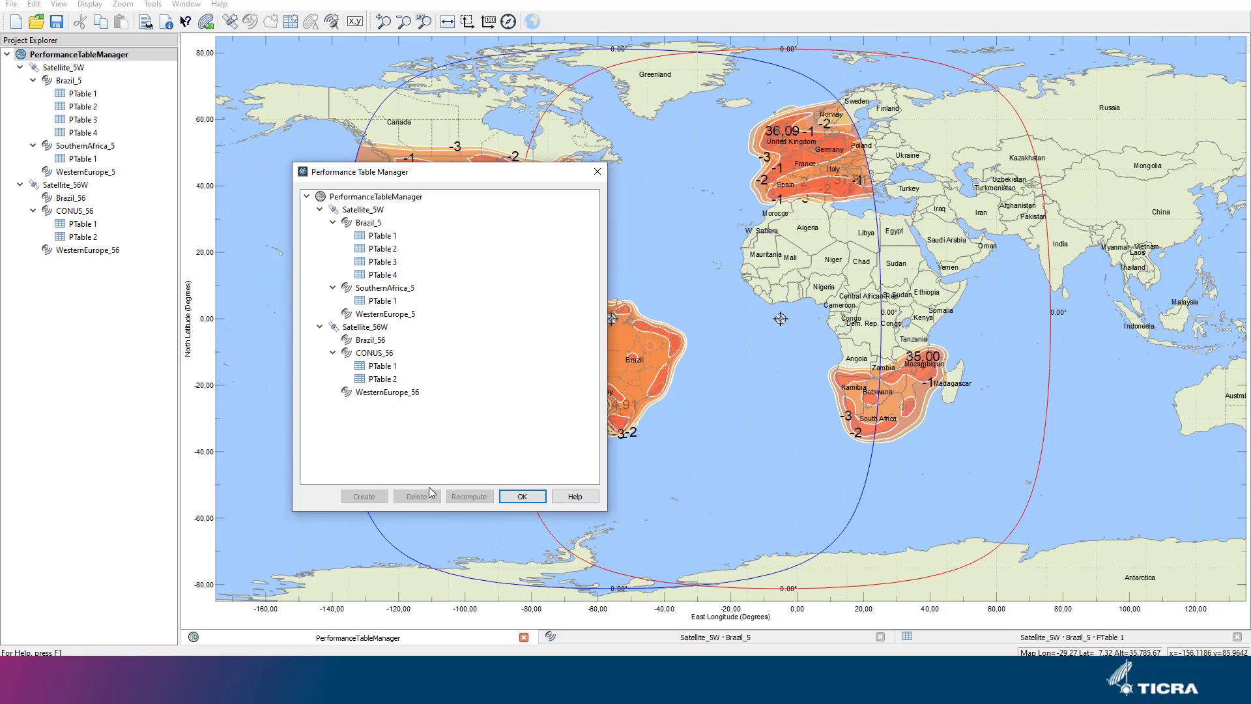
Step: Select both CONUS_56 performance tables together, and close the Performance Table Manager
{"action": "left_click", "coordinate": [389, 380]}
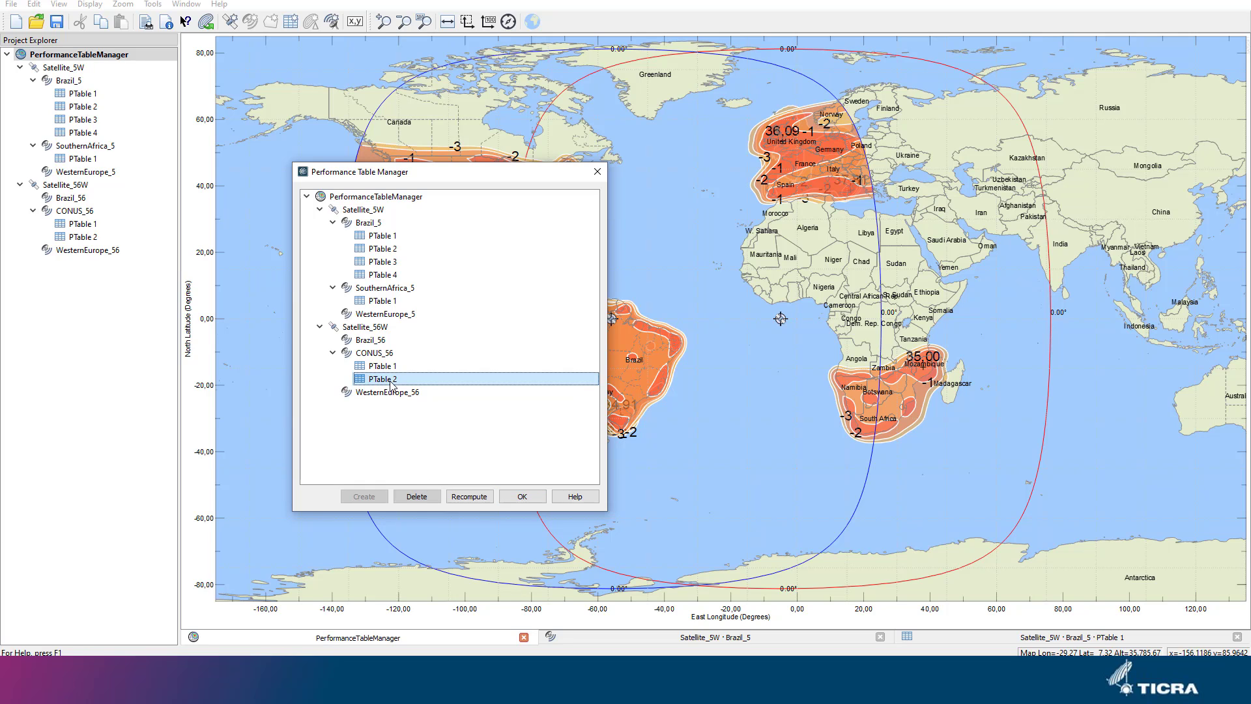
{"action": "left_click", "coordinate": [389, 366], "text": "ctrl"}
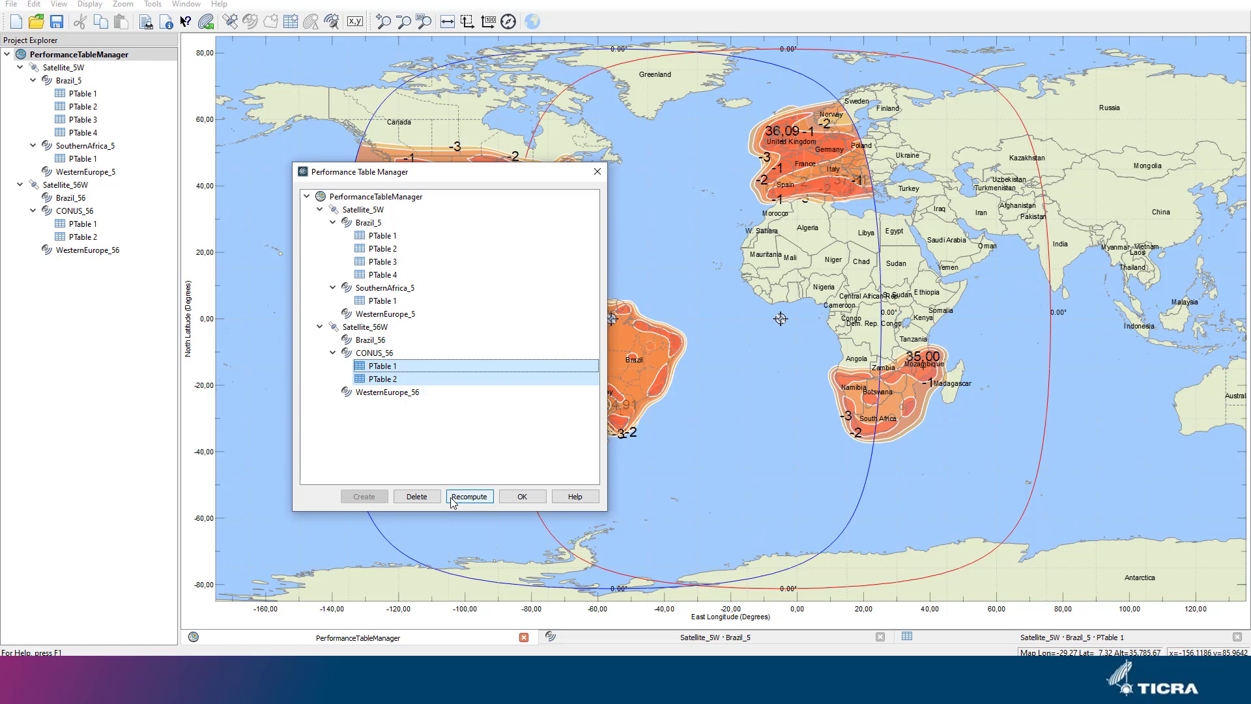
{"action": "left_click", "coordinate": [512, 498]}
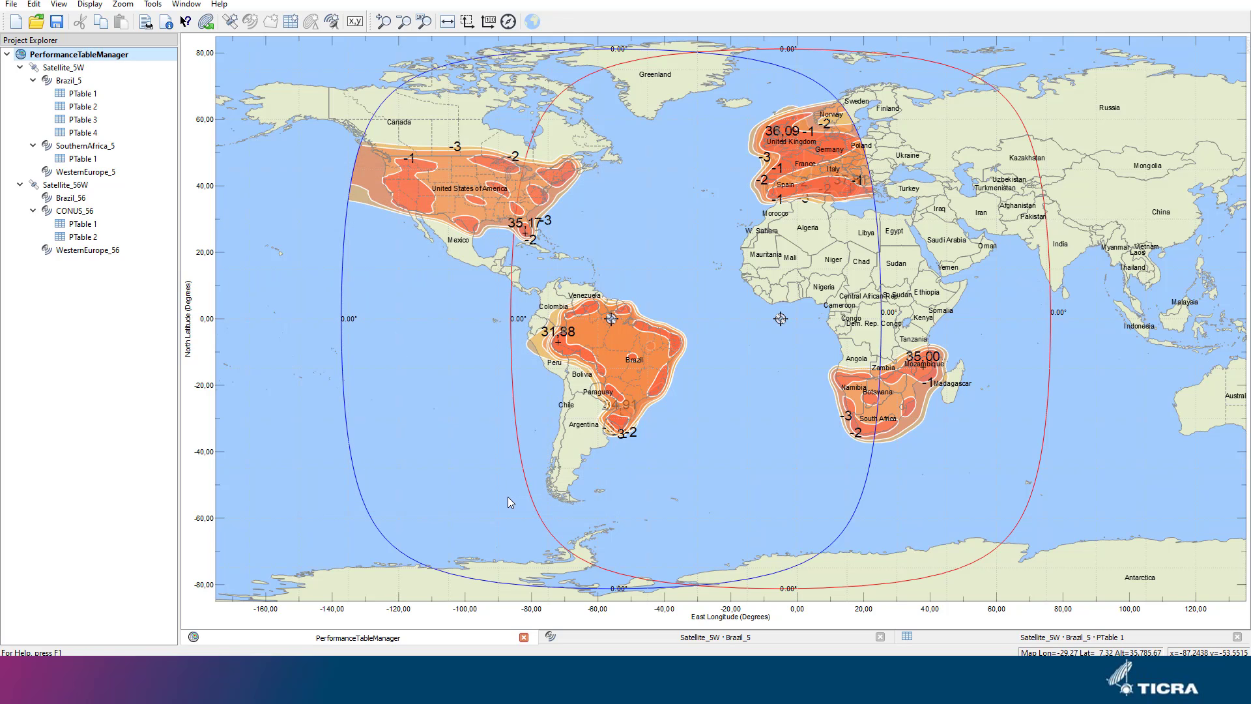
Step: Apply the Performance Table Options of Brazil_5's PTable 1 to PTable 1 of SouthernAfrica_5 and PTable 1 of CONUS_56, and confirm the options
{"action": "double_click", "coordinate": [95, 95]}
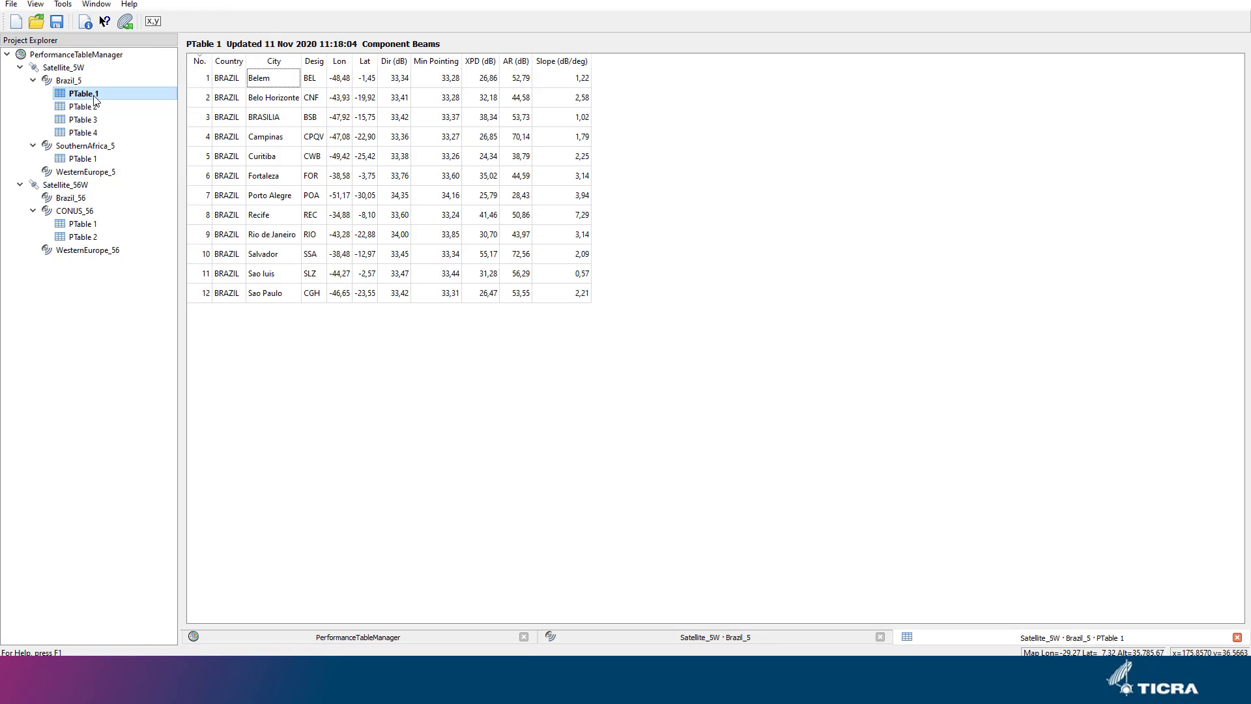
{"action": "right_click", "coordinate": [662, 263]}
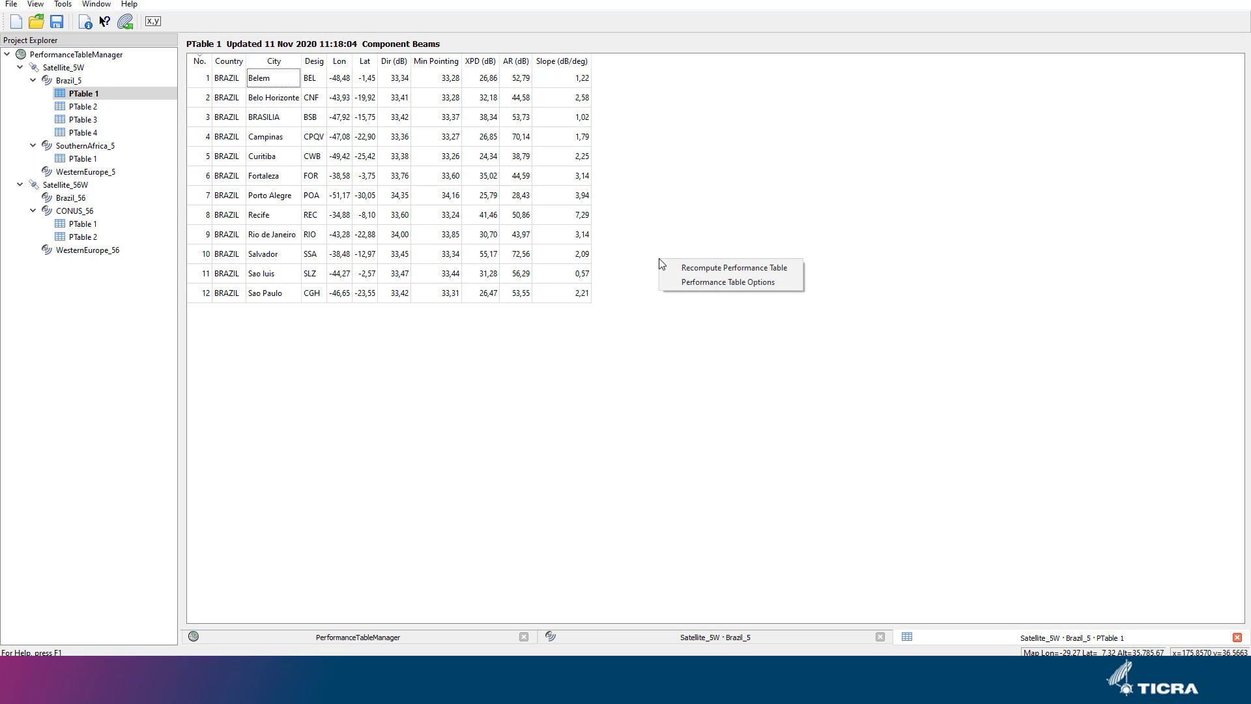
{"action": "left_click", "coordinate": [695, 284]}
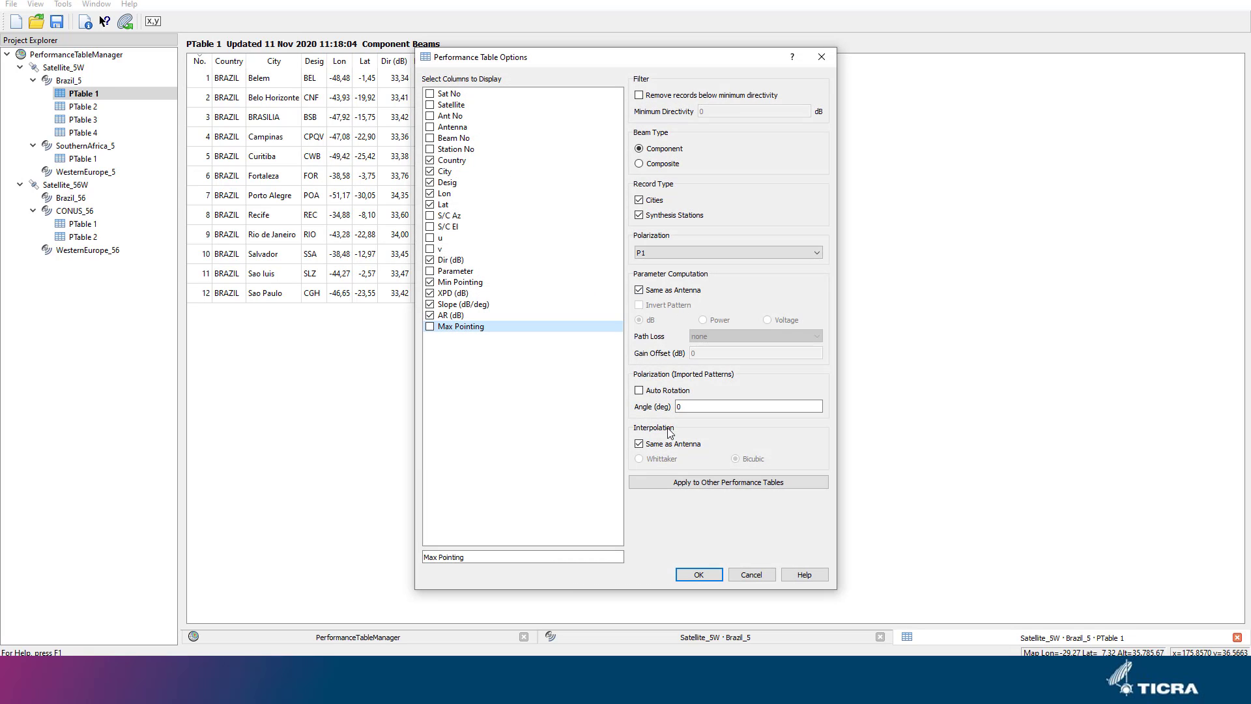
{"action": "left_click", "coordinate": [663, 484]}
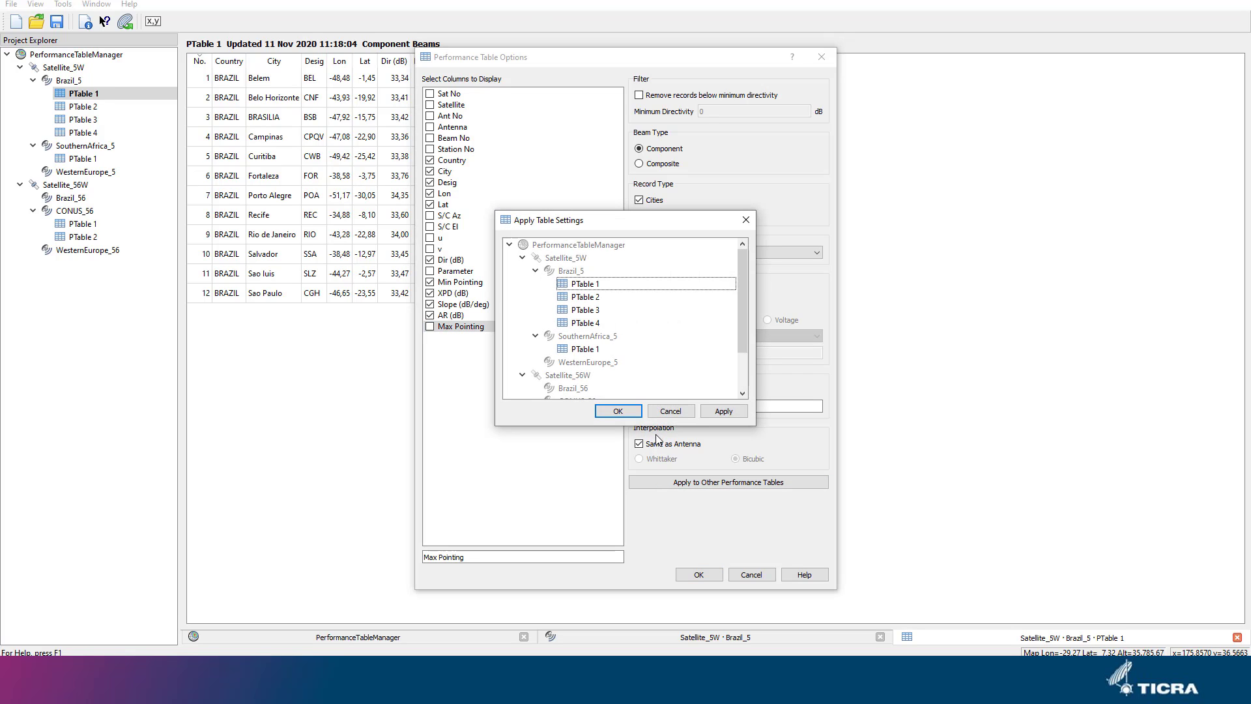
{"action": "left_click_drag", "start_coordinate": [656, 429], "coordinate": [657, 522]}
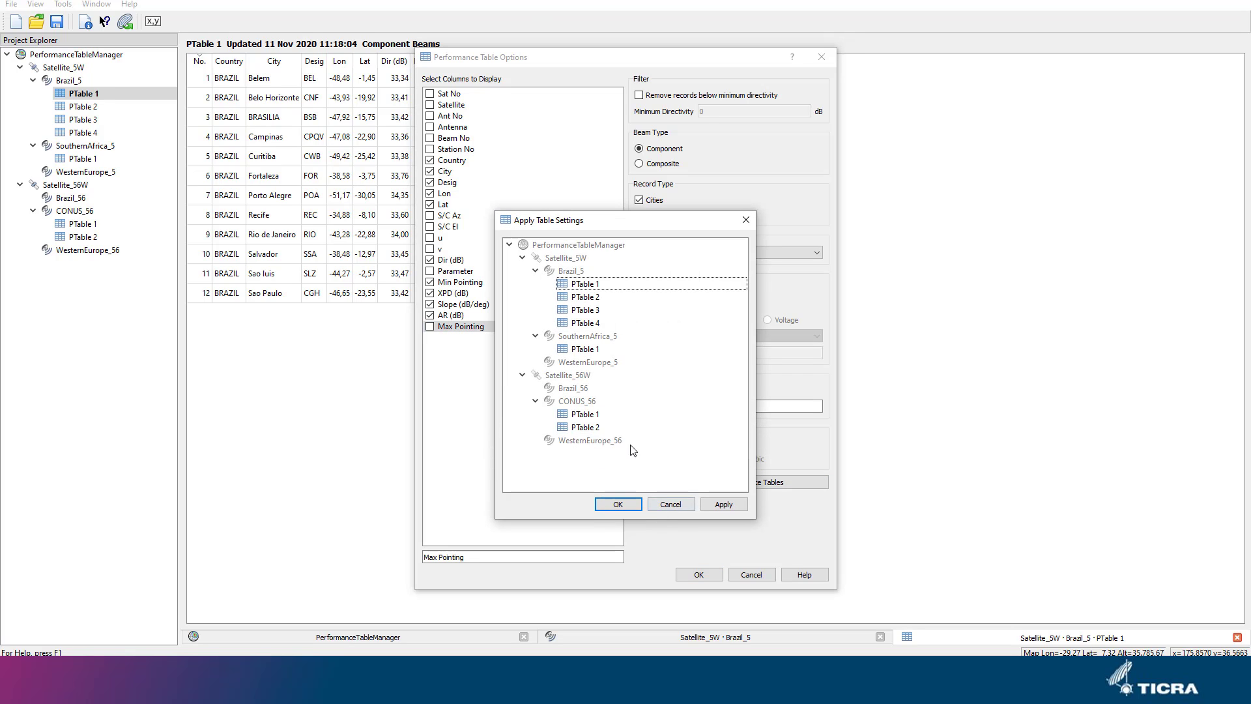
{"action": "left_click", "coordinate": [589, 350]}
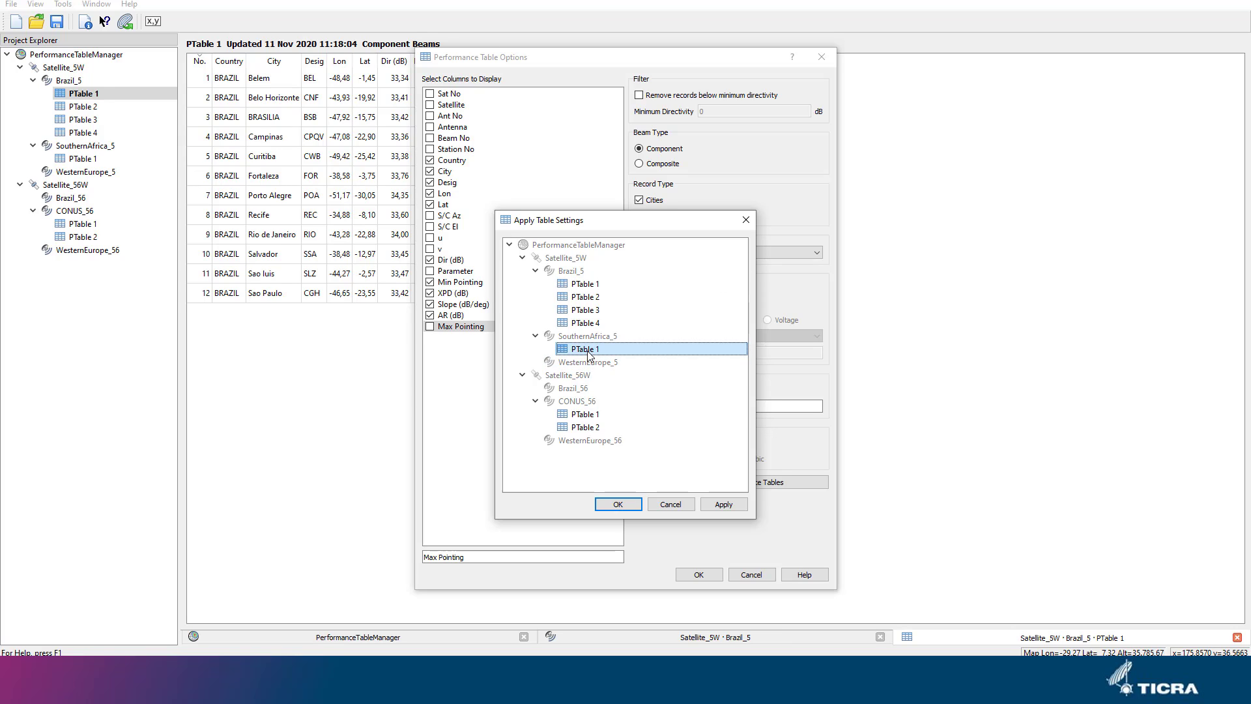
{"action": "left_click", "coordinate": [589, 415], "text": "ctrl"}
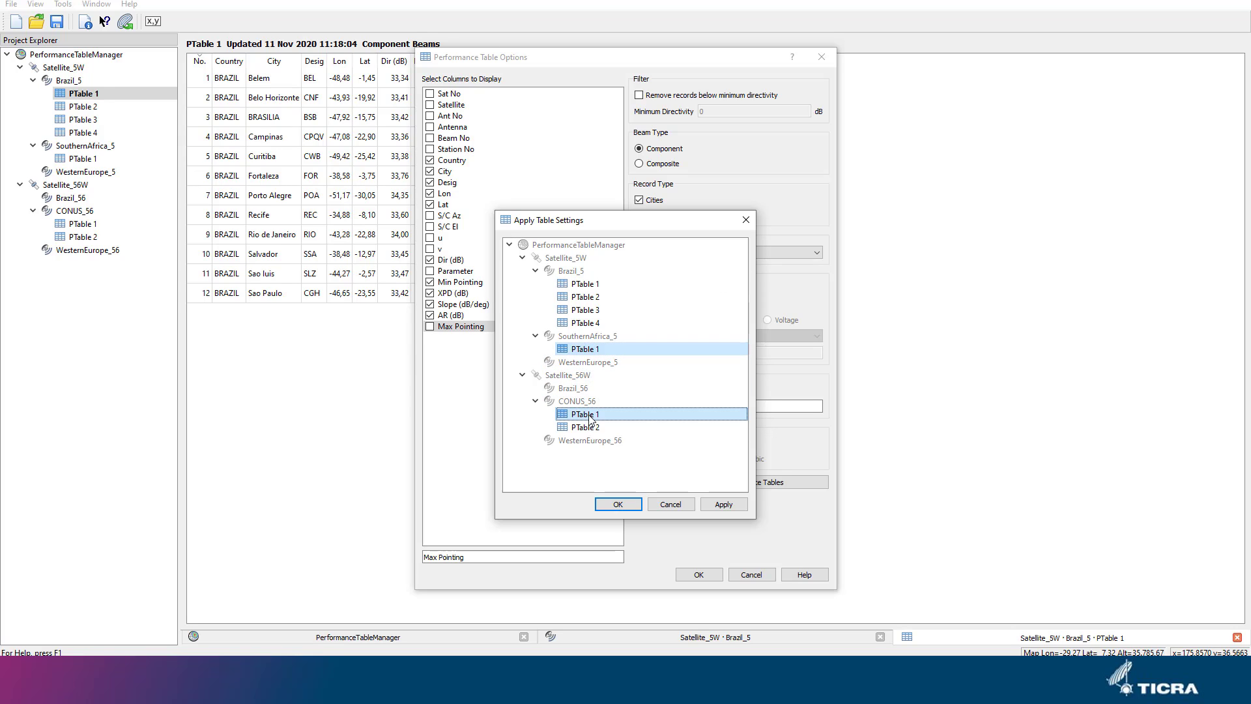
{"action": "left_click", "coordinate": [722, 504]}
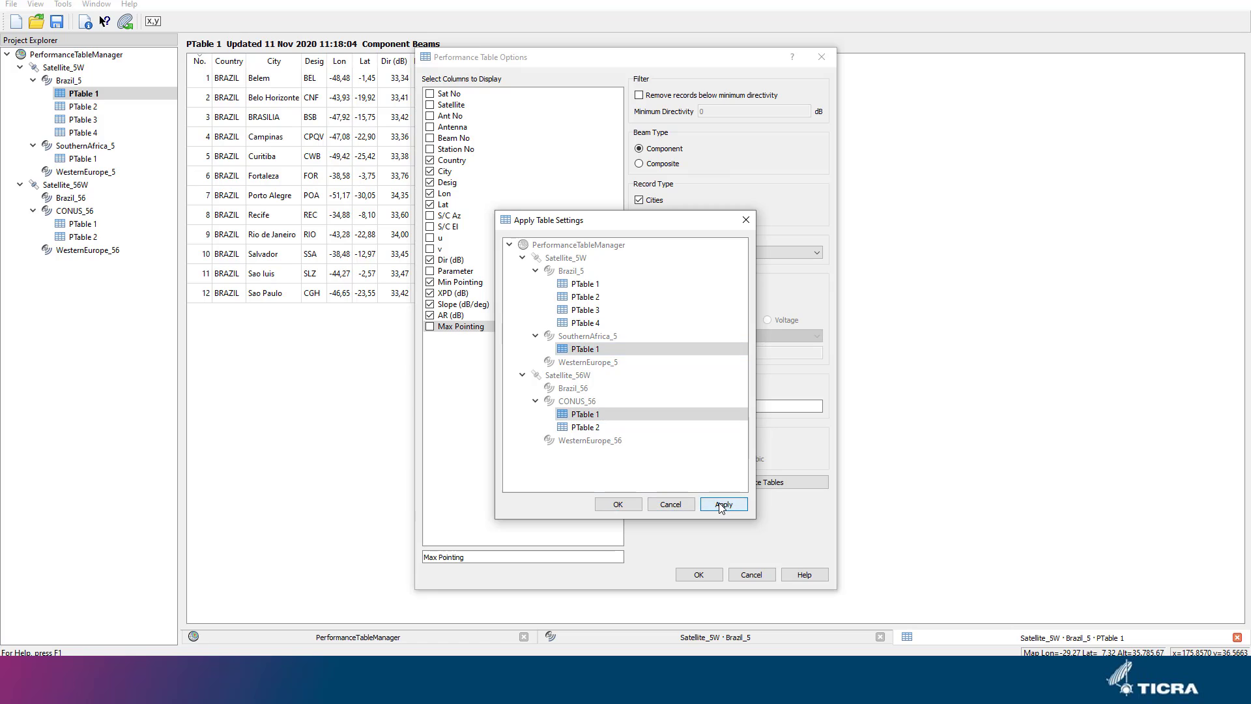
{"action": "left_click", "coordinate": [617, 503]}
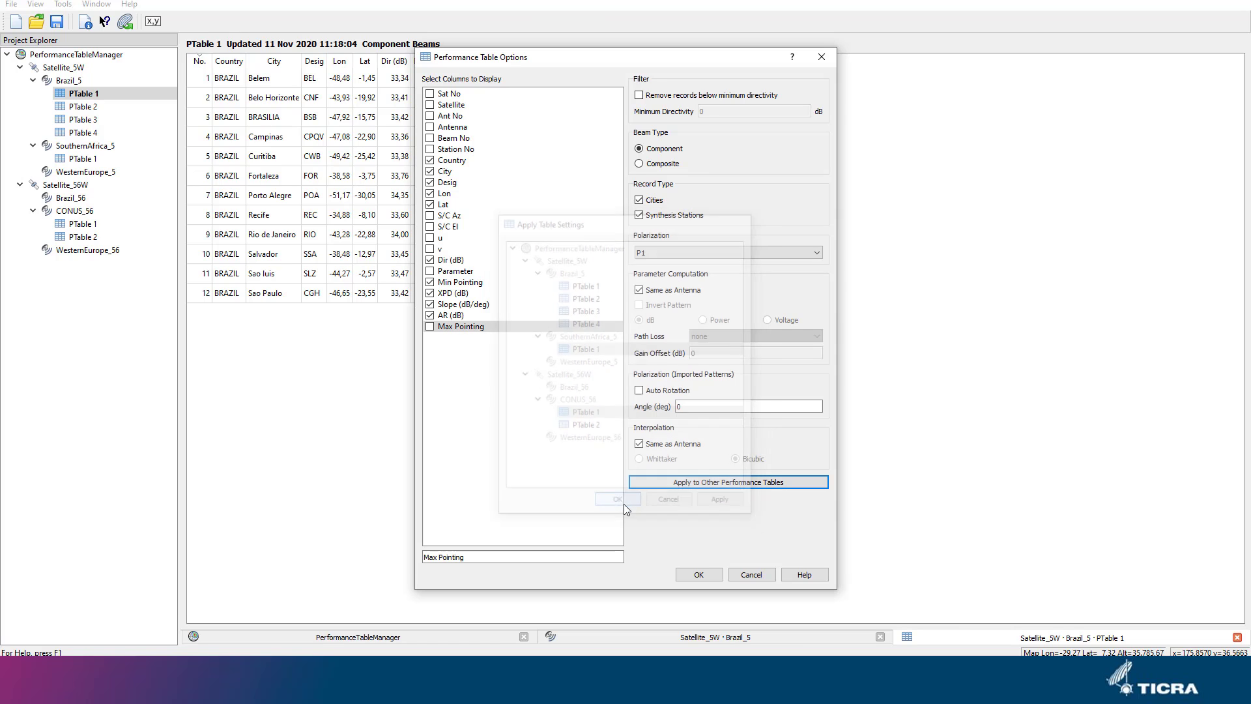
{"action": "left_click", "coordinate": [699, 574]}
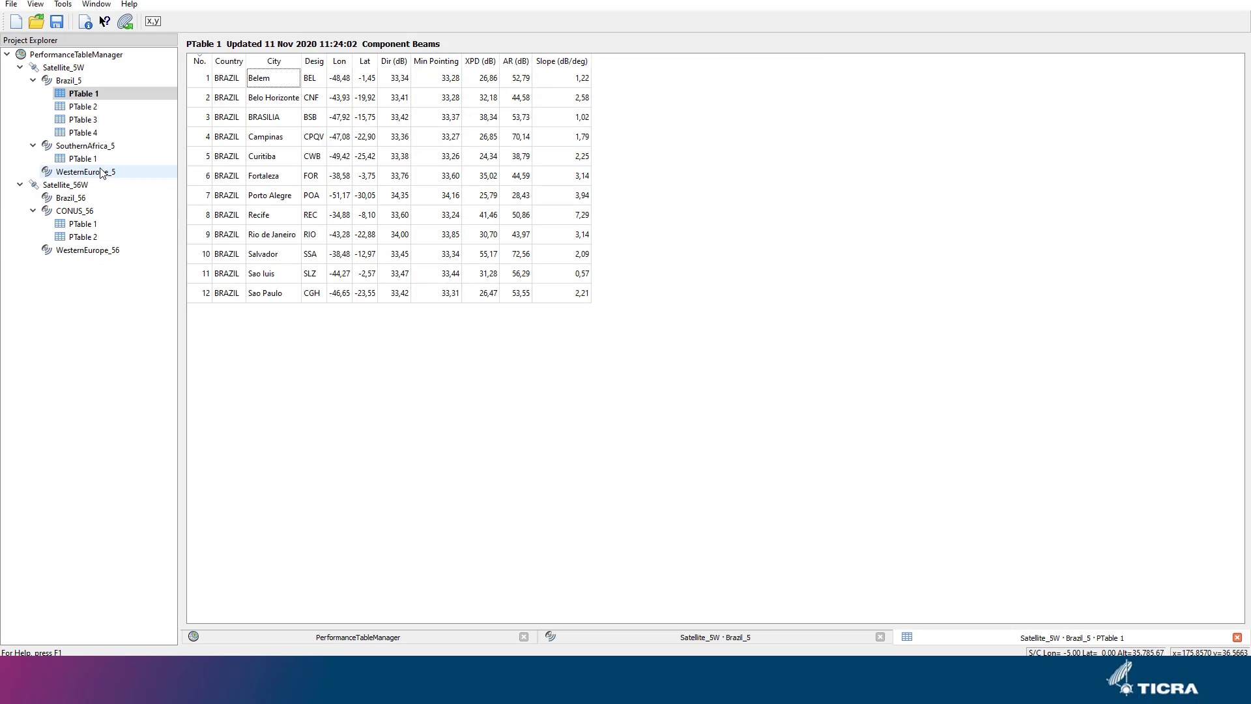
Step: Check the columns in SouthernAfrica_5's PTable 1, and return to the PerformanceTableManager project map
{"action": "double_click", "coordinate": [93, 161]}
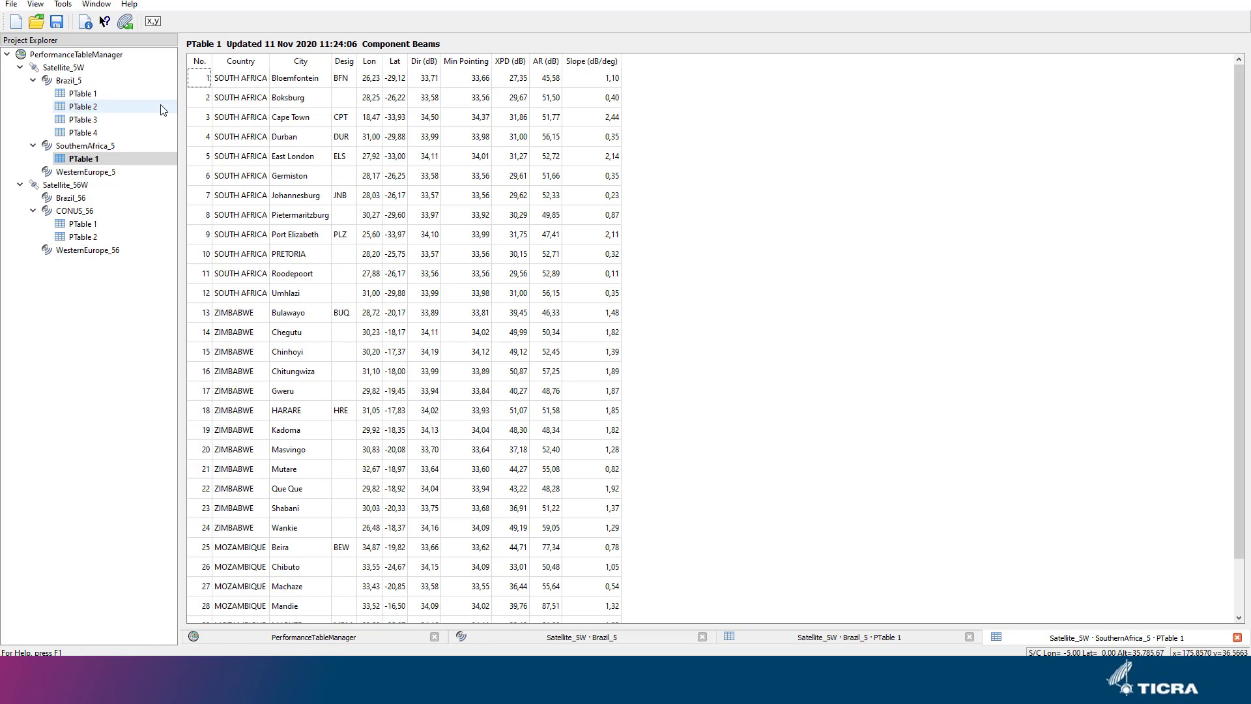
{"action": "left_click", "coordinate": [94, 57]}
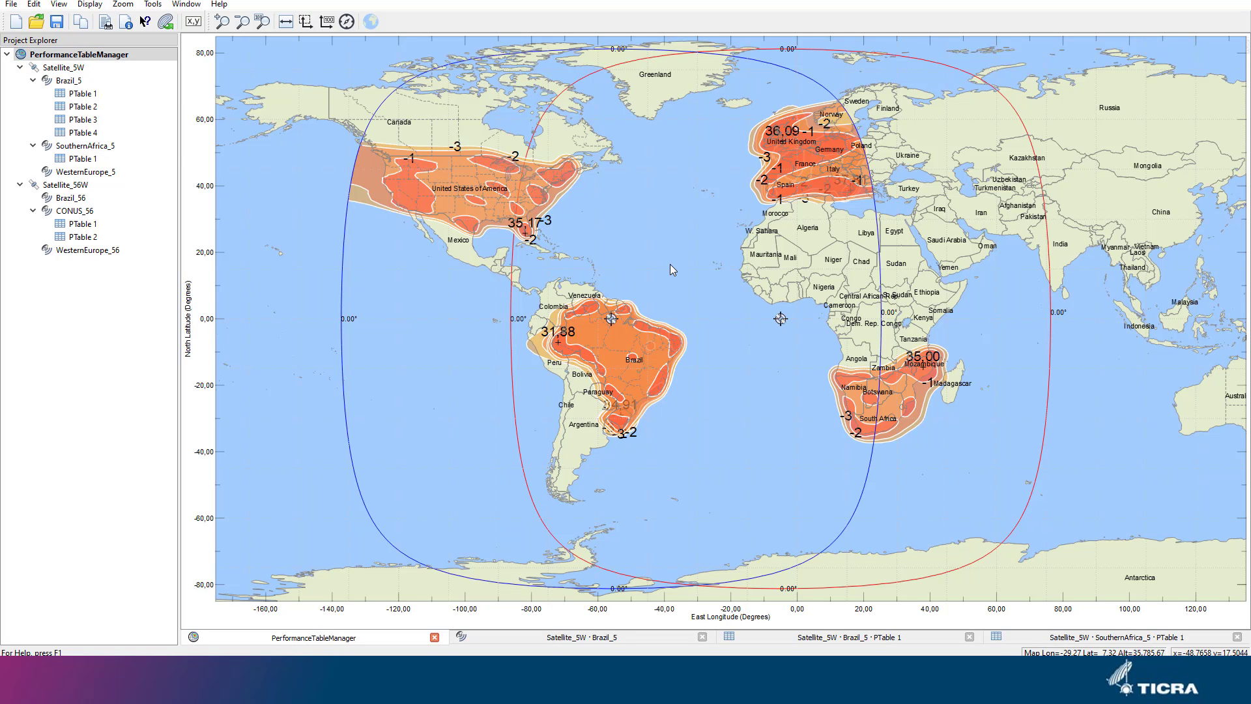